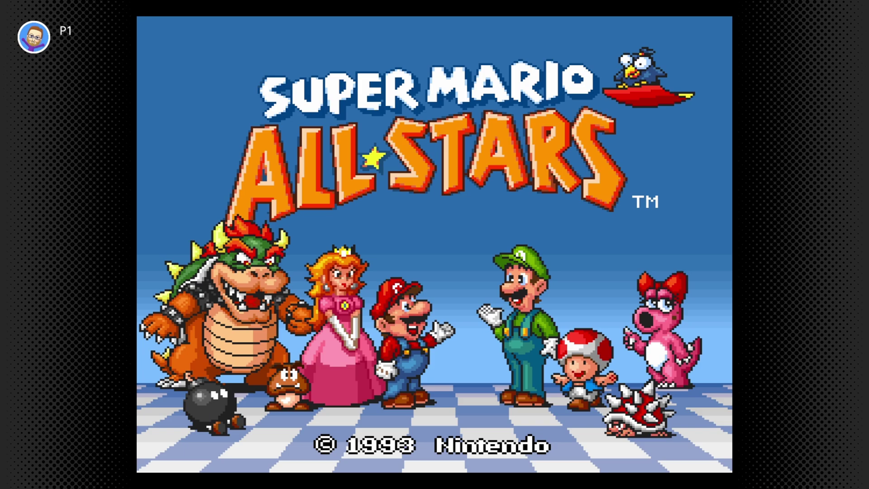
# - Advance past the Super Mario All-Stars title screen to its Select Game screen
pyautogui.press('Return')
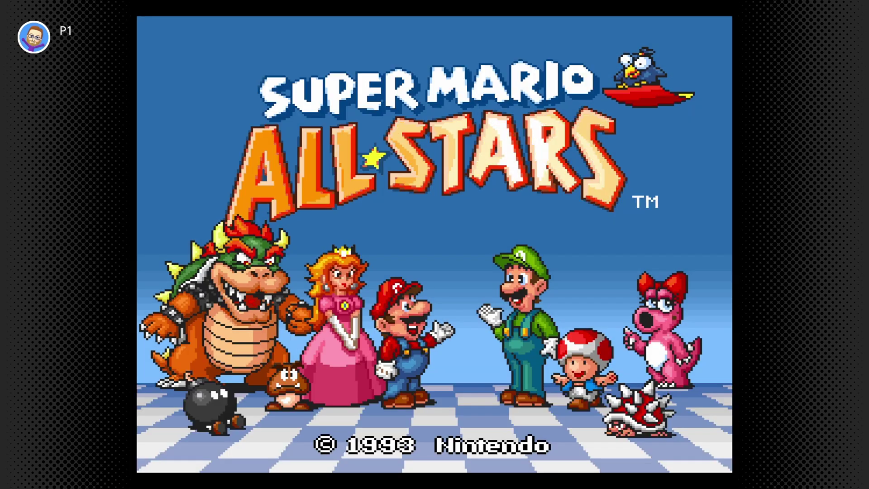
pyautogui.press('Return')
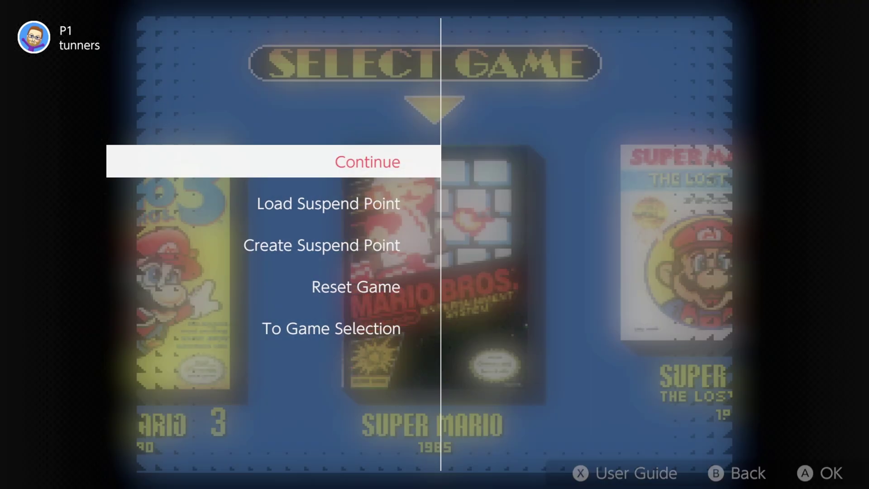
# - Return to game selection and change the game screen mode from 4:3 to Pixel Perfect
pyautogui.press('Down')
pyautogui.press('Down')
pyautogui.press('Down')
pyautogui.press('Down')
pyautogui.press('Return')
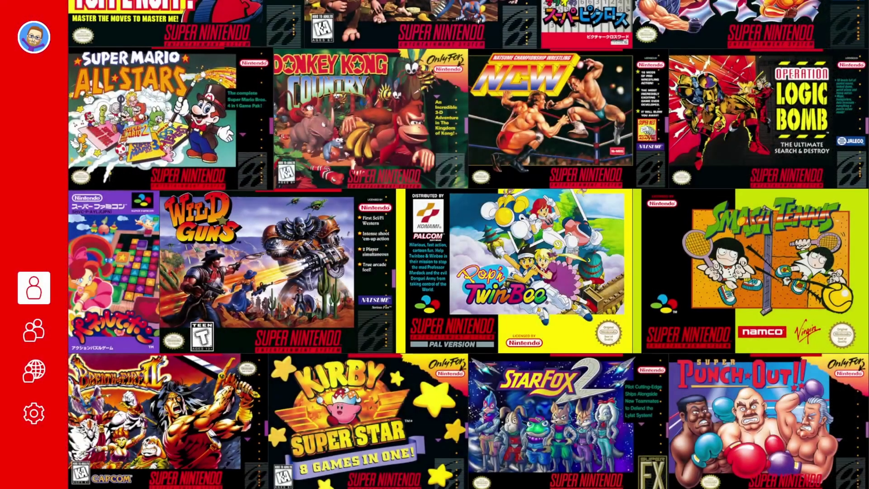
pyautogui.press('Left')
pyautogui.press('Down')
pyautogui.press('Down')
pyautogui.press('Down')
pyautogui.press('Return')
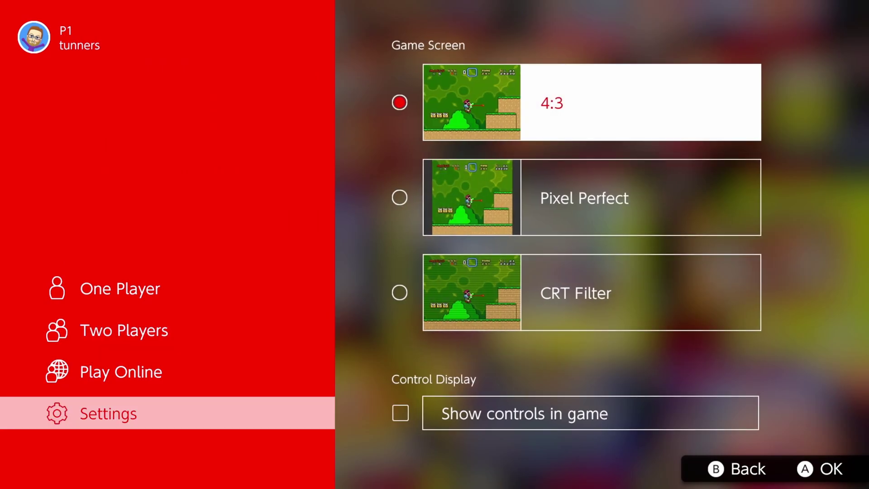
pyautogui.press('Down')
pyautogui.press('Return')
pyautogui.press('Escape')
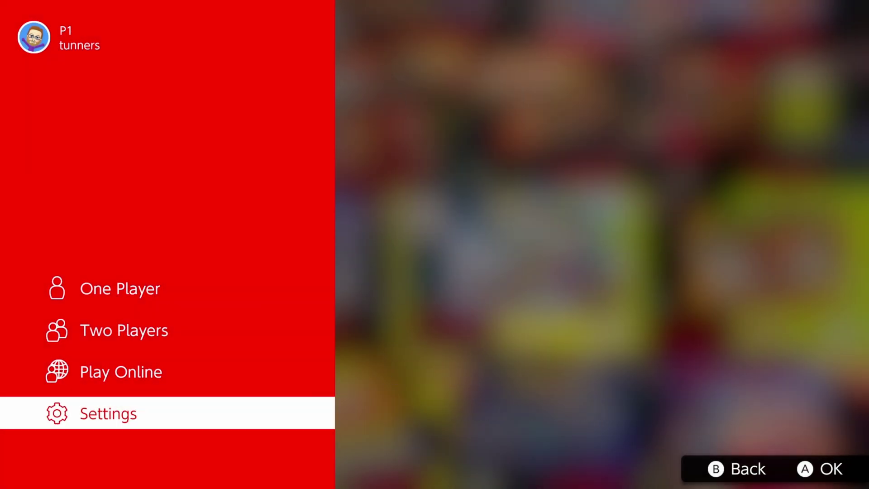
pyautogui.press('Escape')
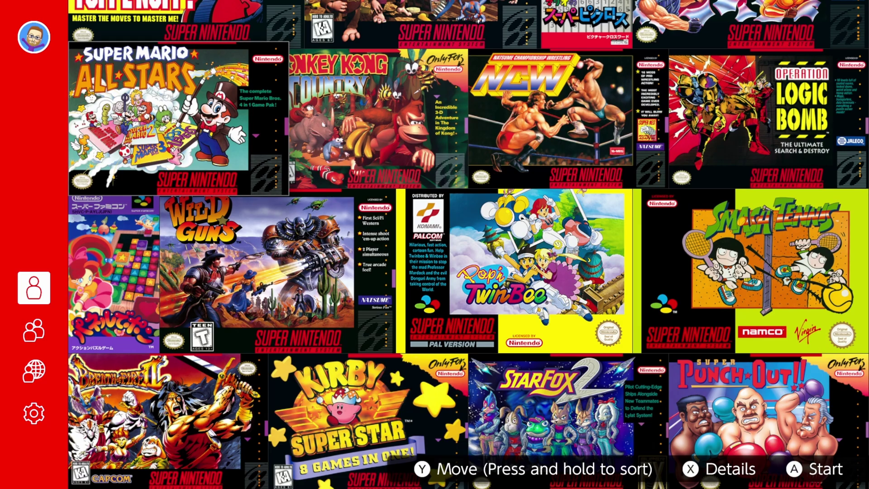
# - Launch Mario's Super Picross from the SNES game grid and reach its Select a Level menu
pyautogui.press('Right')
pyautogui.press('Up')
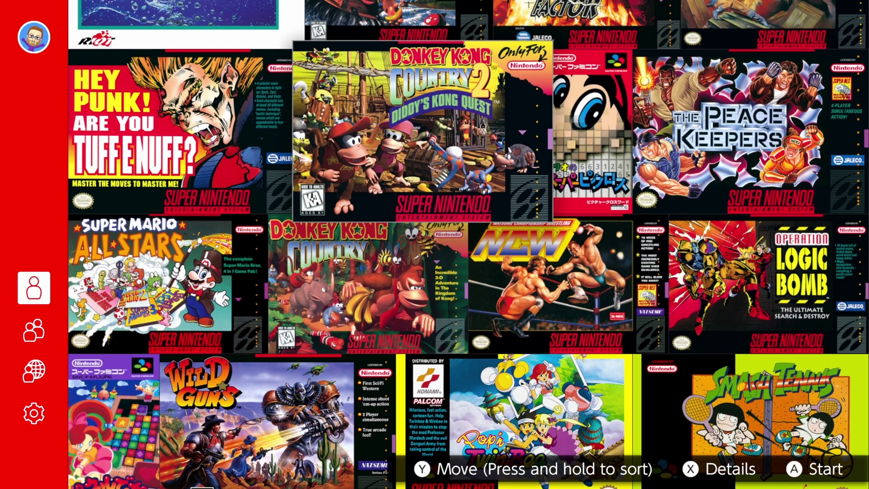
pyautogui.press('Right')
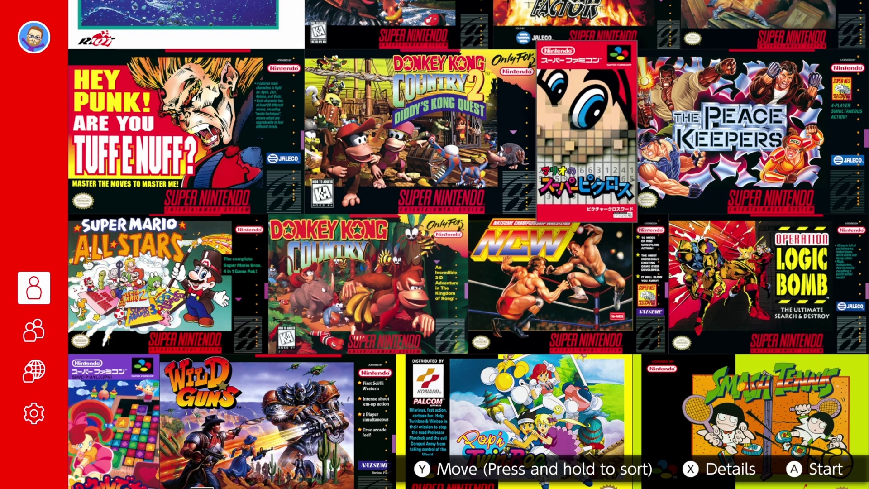
pyautogui.press('Return')
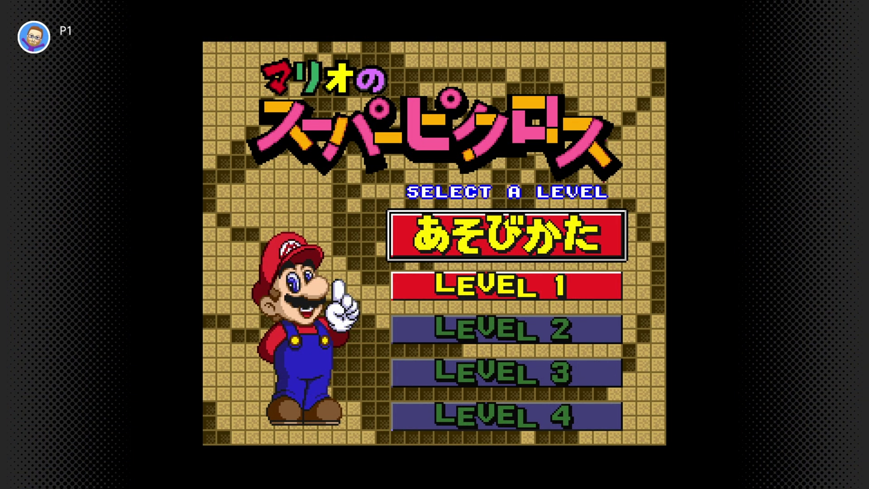
pyautogui.press('Escape')
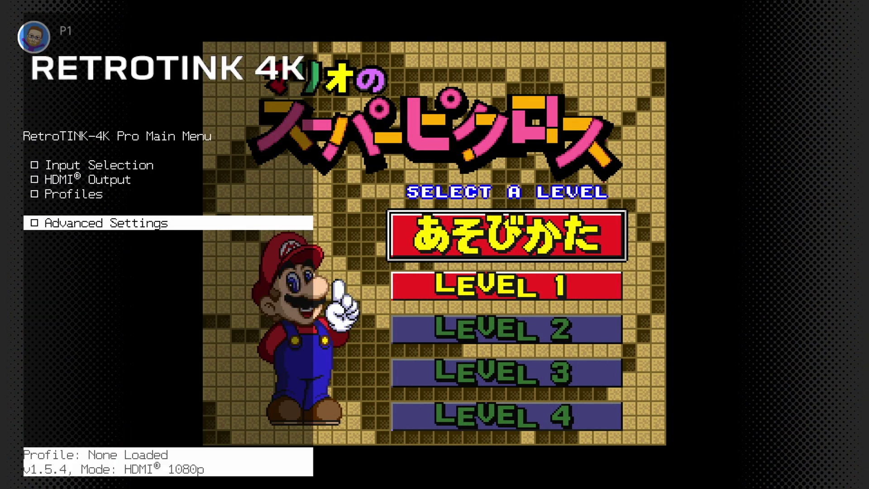
# - In the Scaling/Cropping setup, try vertical pre-scale values 1/2 and 1/3
pyautogui.press('Return')
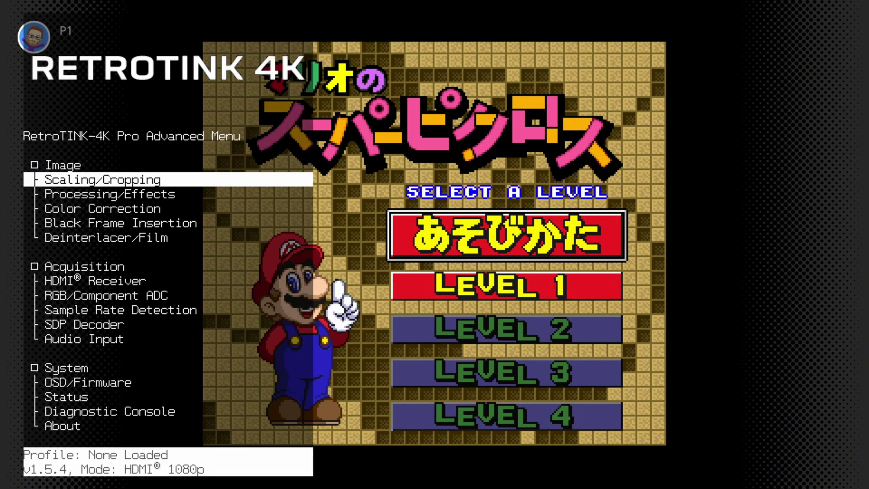
pyautogui.press('Return')
pyautogui.press('Down')
pyautogui.press('Down')
pyautogui.press('Down')
pyautogui.press('Down')
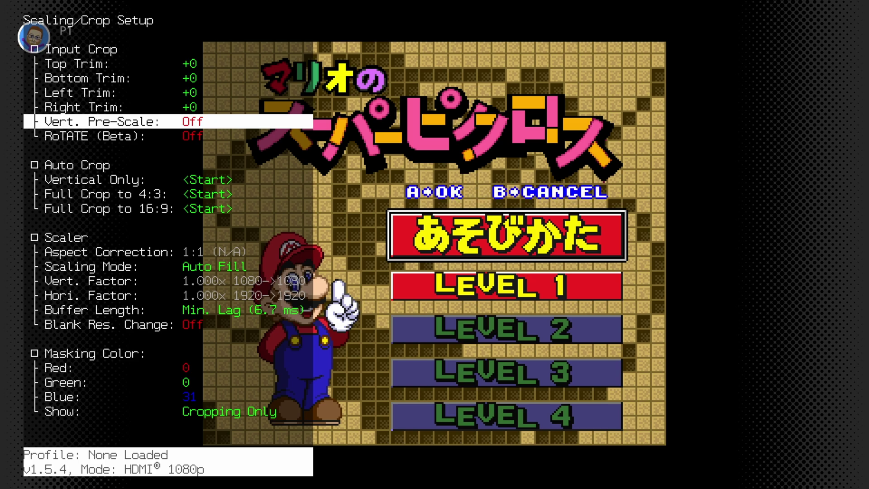
pyautogui.press('Right')
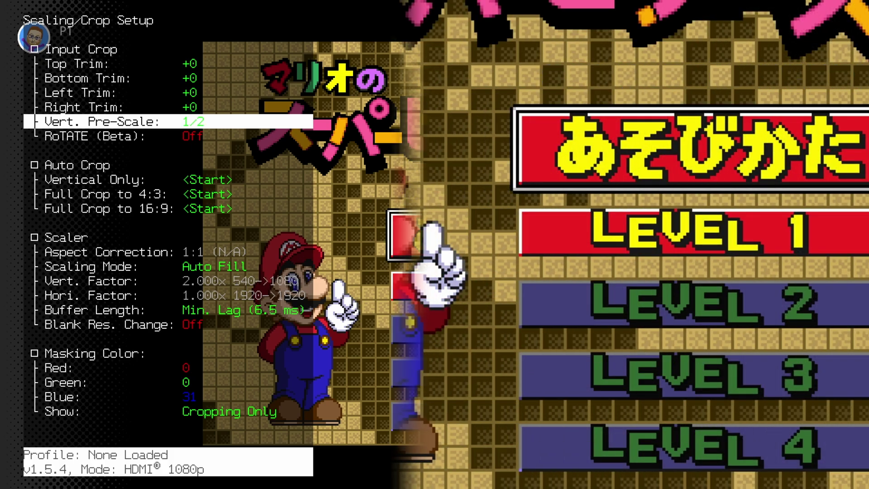
pyautogui.press('Left')
pyautogui.press('Right')
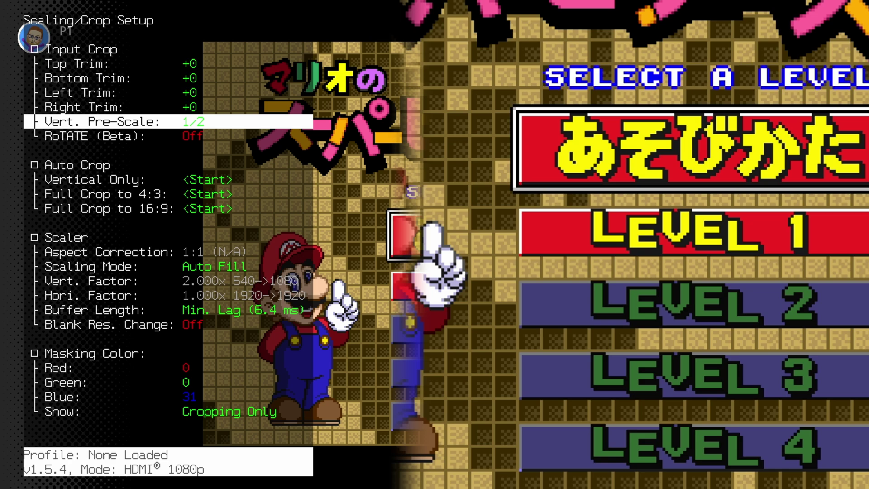
pyautogui.press('Right')
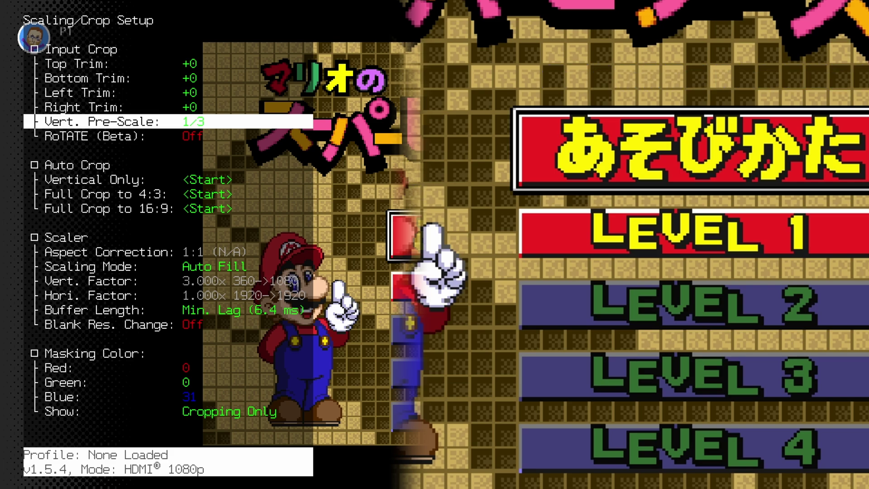
# - Compare higher pre-scale values up to 1/7, leaving vertical pre-scale at 1/4 (4.000x, 270→1080)
pyautogui.press('Left')
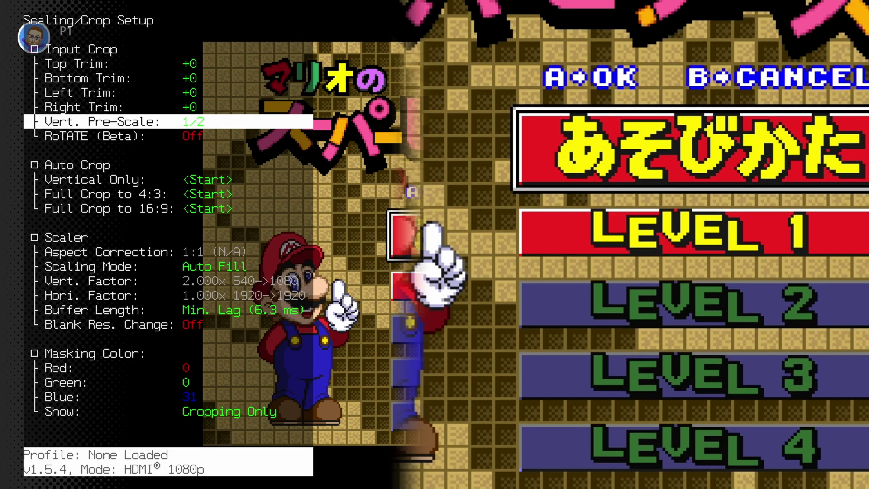
pyautogui.press('Right')
pyautogui.press('Right')
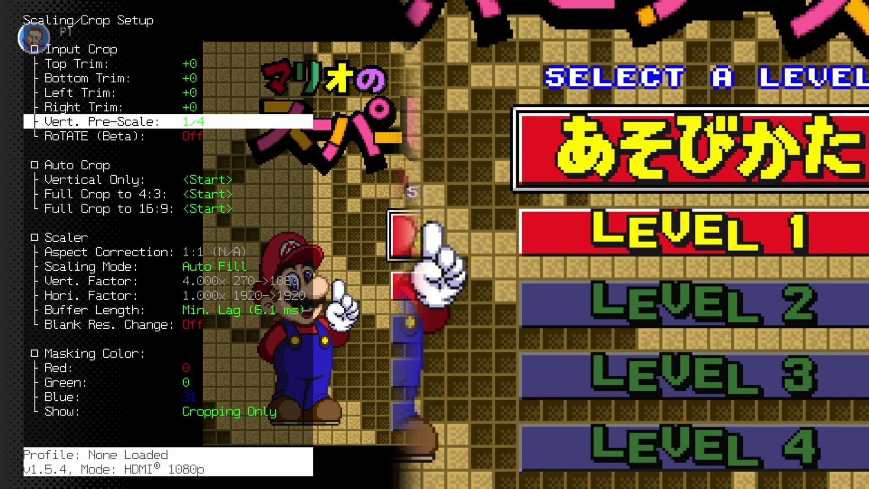
pyautogui.press('Right')
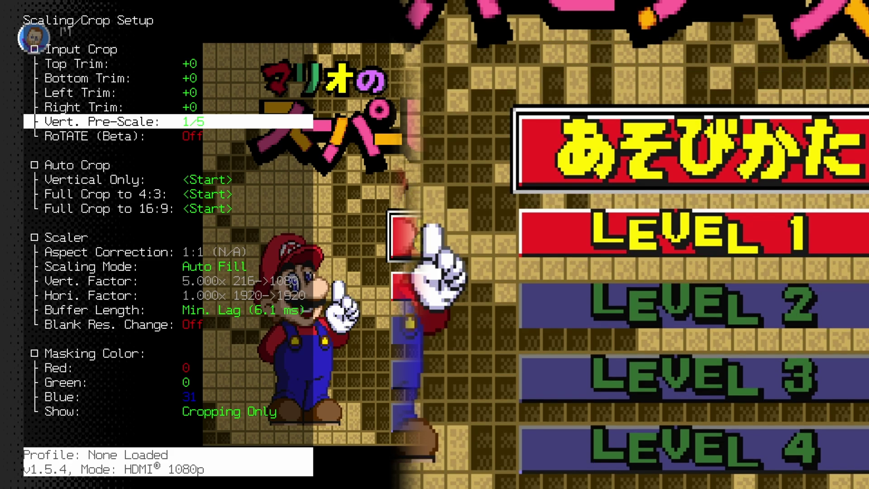
pyautogui.press('Right')
pyautogui.press('Right')
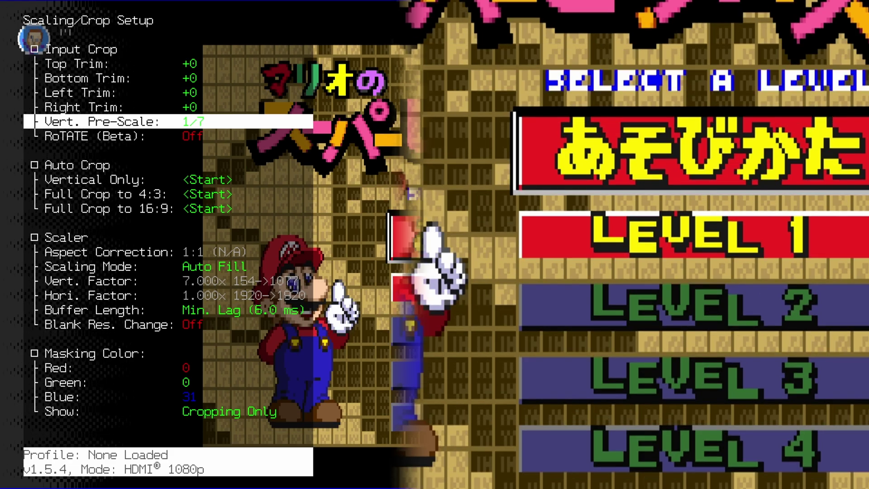
pyautogui.press('Left')
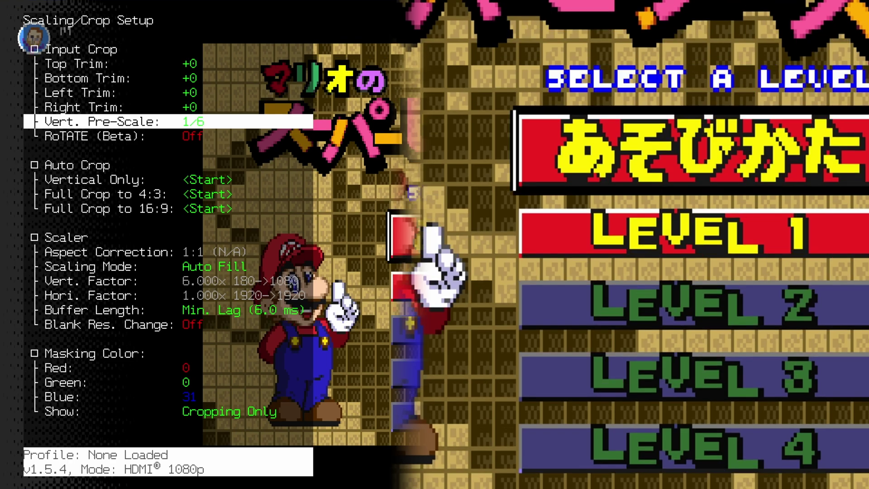
pyautogui.press('Left')
pyautogui.press('Left')
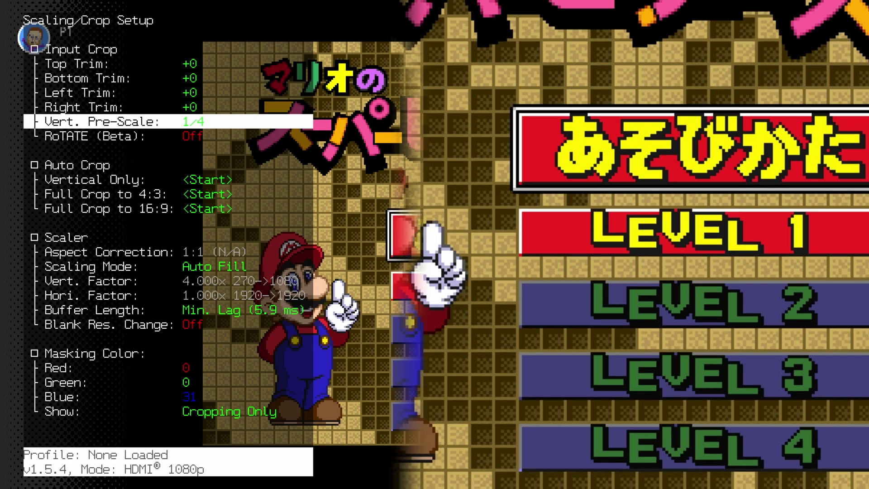
pyautogui.press('Escape')
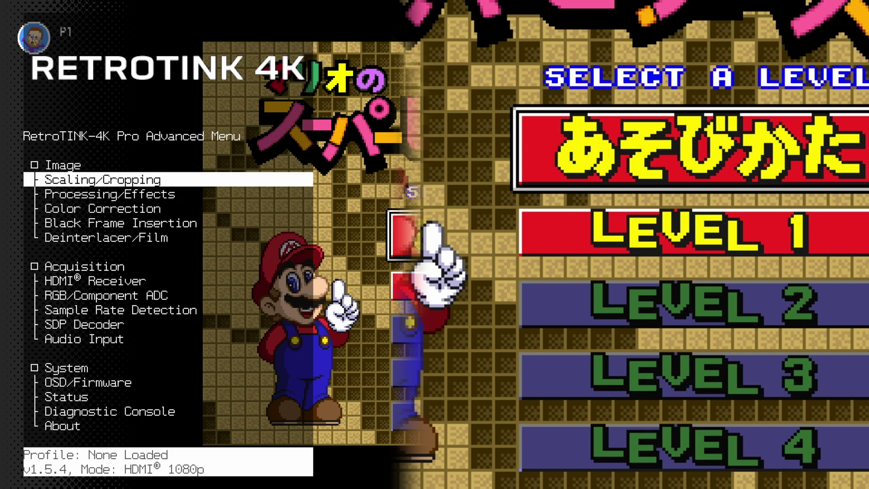
pyautogui.press('Down')
# - Try Super Gaussian and Gaussian scanlines with modulation 0, then turn scanlines off
pyautogui.press('Return')
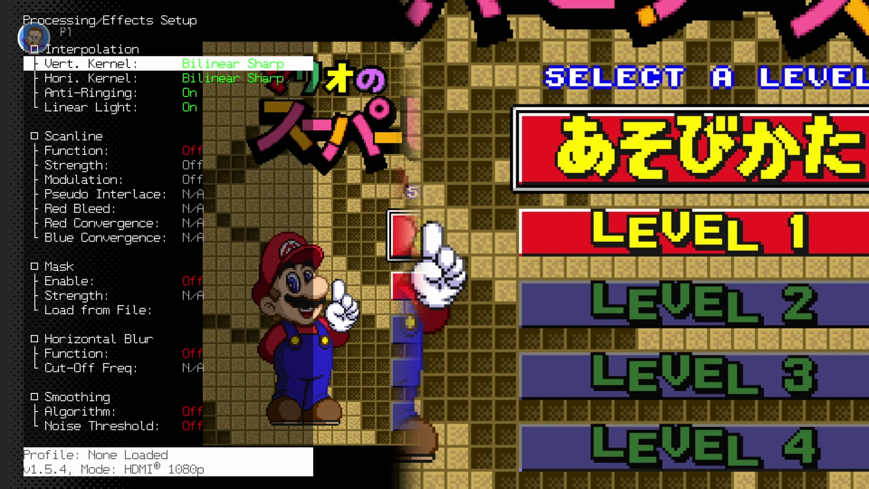
pyautogui.press('Down')
pyautogui.press('Down')
pyautogui.press('Down')
pyautogui.press('Down')
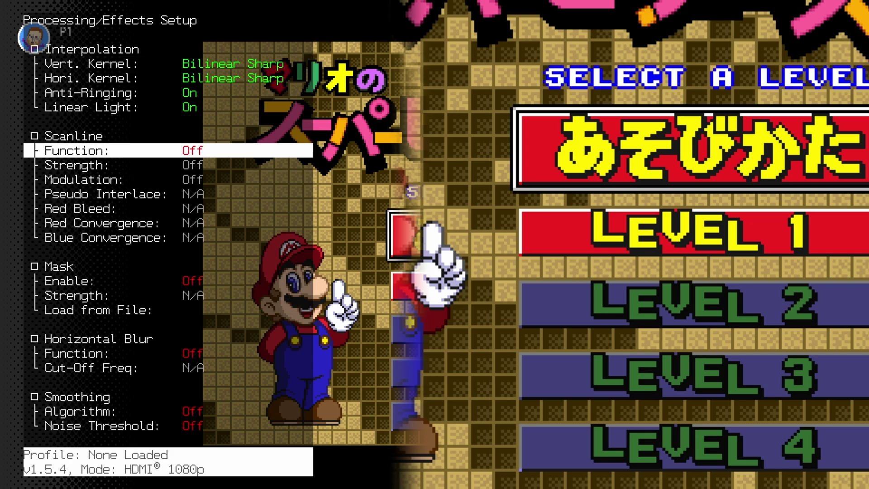
pyautogui.press('Right')
pyautogui.press('Right')
pyautogui.press('Right')
pyautogui.press('Right')
pyautogui.press('Right')
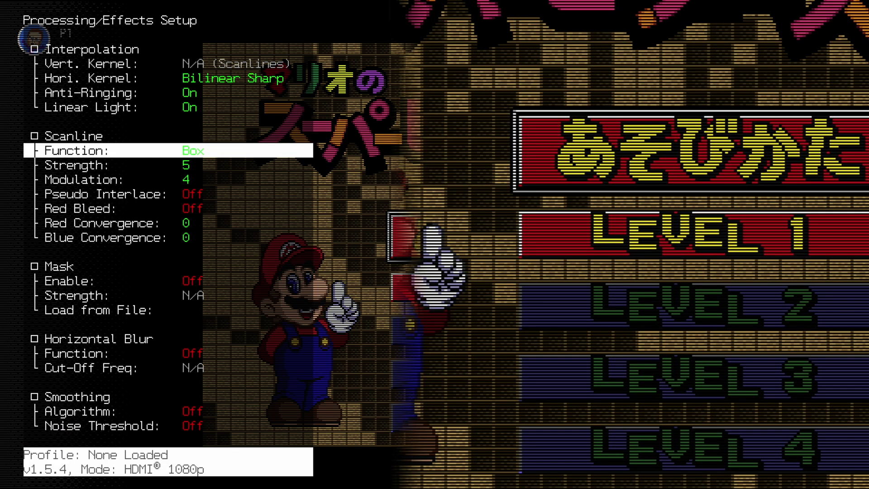
pyautogui.press('Left')
pyautogui.press('Left')
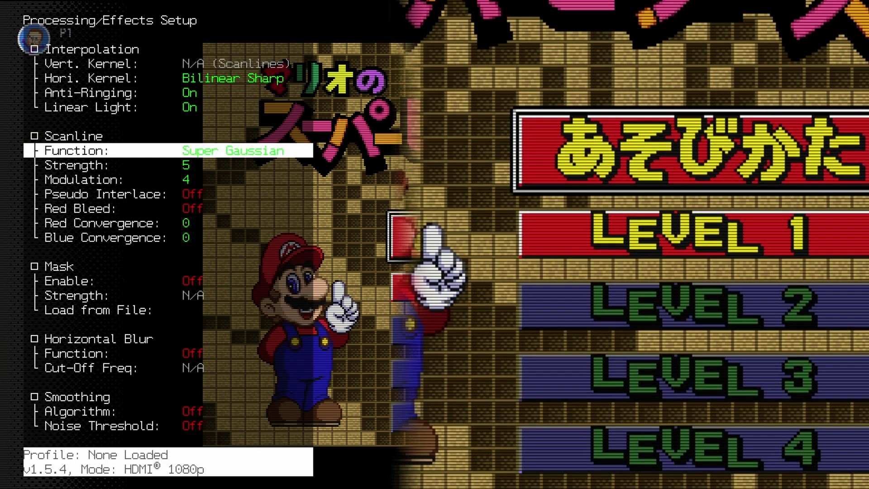
pyautogui.press('Down')
pyautogui.press('Down')
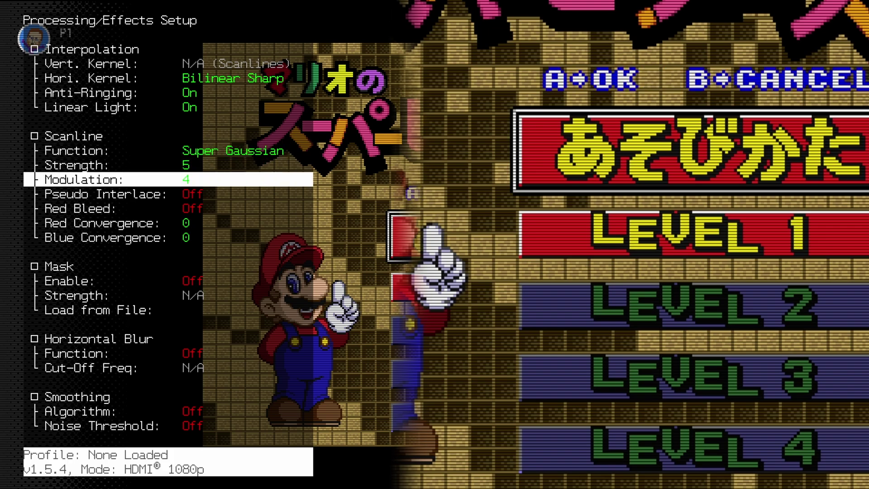
pyautogui.press('Left')
pyautogui.press('Left')
pyautogui.press('Left')
pyautogui.press('Left')
pyautogui.press('Up')
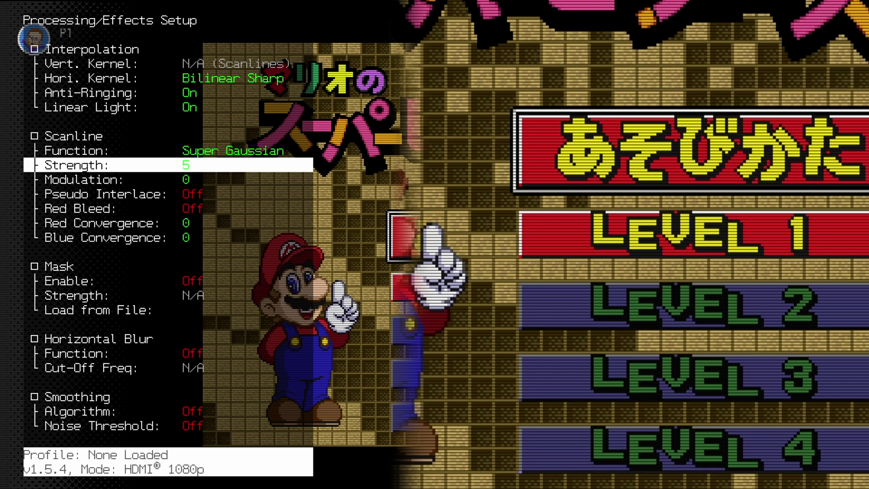
pyautogui.press('Up')
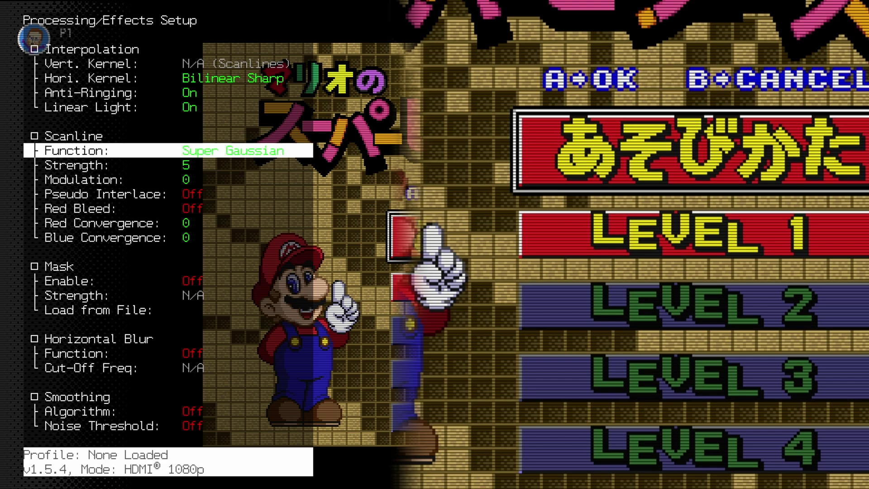
pyautogui.press('Left')
pyautogui.press('Left')
pyautogui.press('Left')
pyautogui.press('Left')
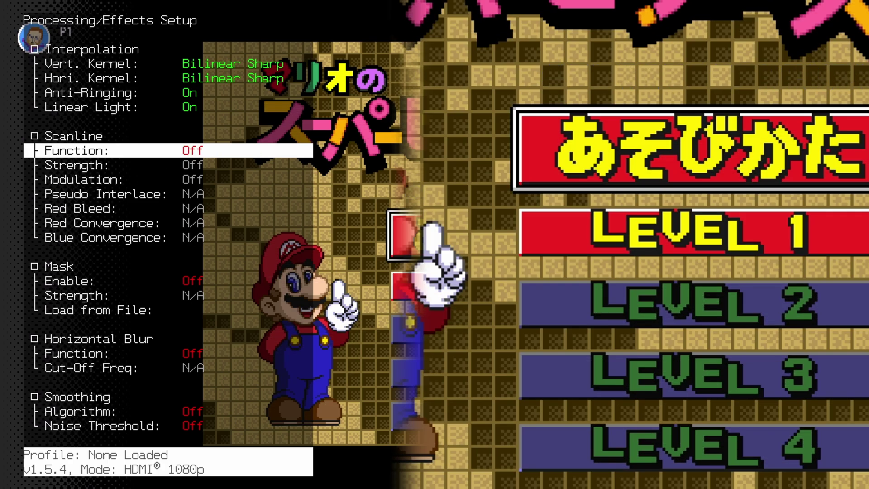
pyautogui.press('Down')
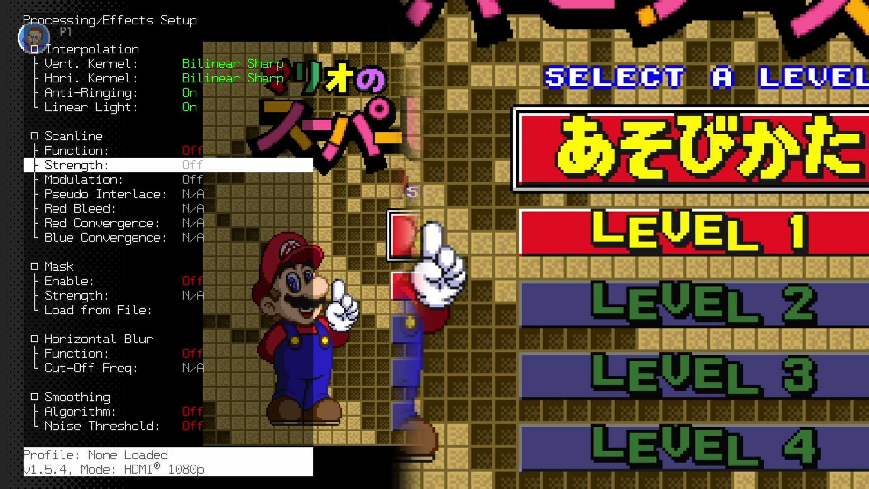
pyautogui.press('Up')
pyautogui.press('Right')
pyautogui.press('Right')
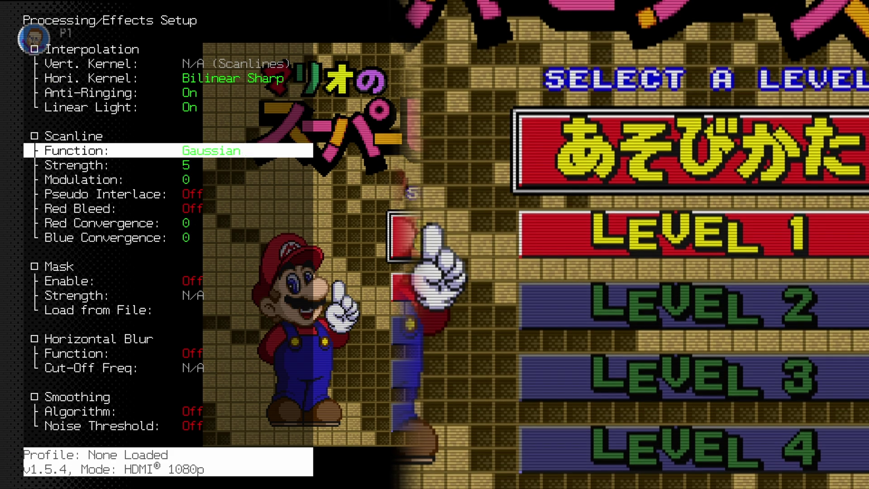
pyautogui.press('Left')
pyautogui.press('Left')
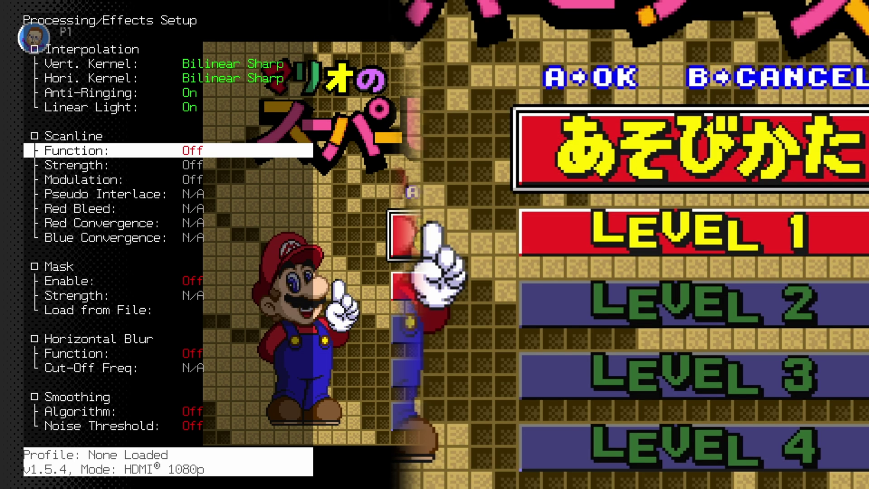
# - Turn on IIR LPF horizontal blur and raise its cut-off frequency to 7.00 MHz
pyautogui.press('Up')
pyautogui.press('Up')
pyautogui.press('Up')
pyautogui.press('Up')
pyautogui.press('Up')
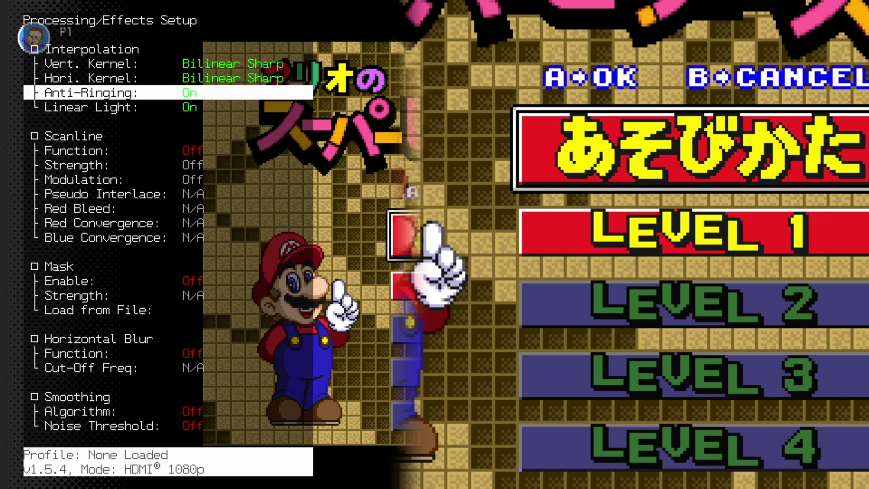
pyautogui.press('Up')
pyautogui.press('Up')
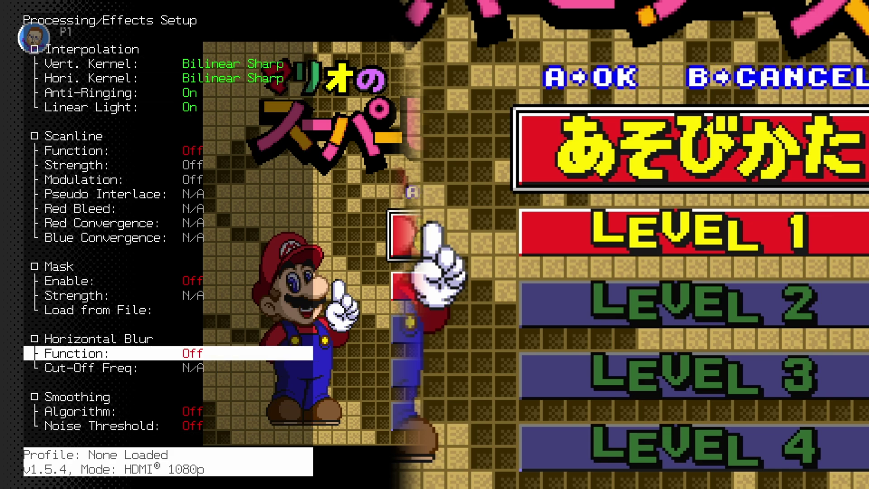
pyautogui.press('Right')
pyautogui.press('Down')
pyautogui.press('Right')
pyautogui.press('Right')
pyautogui.press('Right')
pyautogui.press('Right')
pyautogui.press('Right')
pyautogui.press('Right')
pyautogui.press('Right')
pyautogui.press('Right')
pyautogui.press('Right')
pyautogui.press('Right')
pyautogui.press('Right')
pyautogui.press('Right')
pyautogui.press('Right')
pyautogui.press('Right')
pyautogui.press('Right')
pyautogui.press('Right')
pyautogui.press('Right')
pyautogui.press('Right')
pyautogui.press('Right')
pyautogui.press('Right')
pyautogui.press('Right')
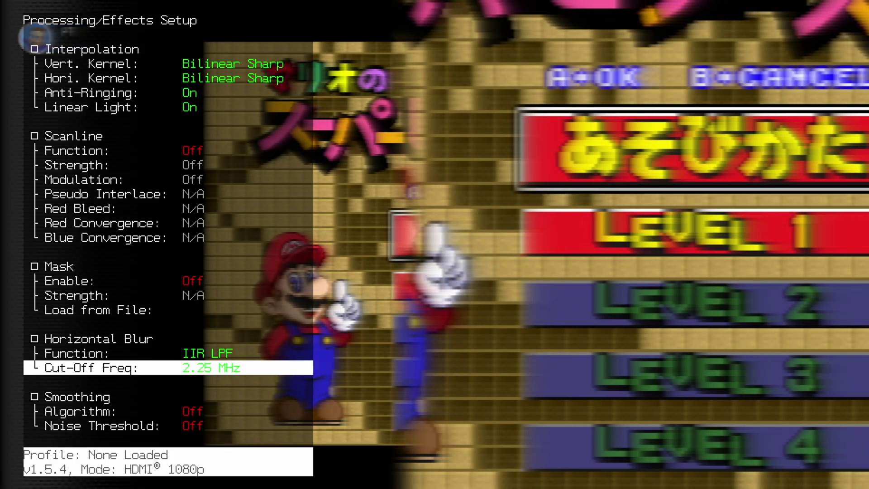
pyautogui.press('Right')
pyautogui.press('Right')
pyautogui.press('Right')
pyautogui.press('Right')
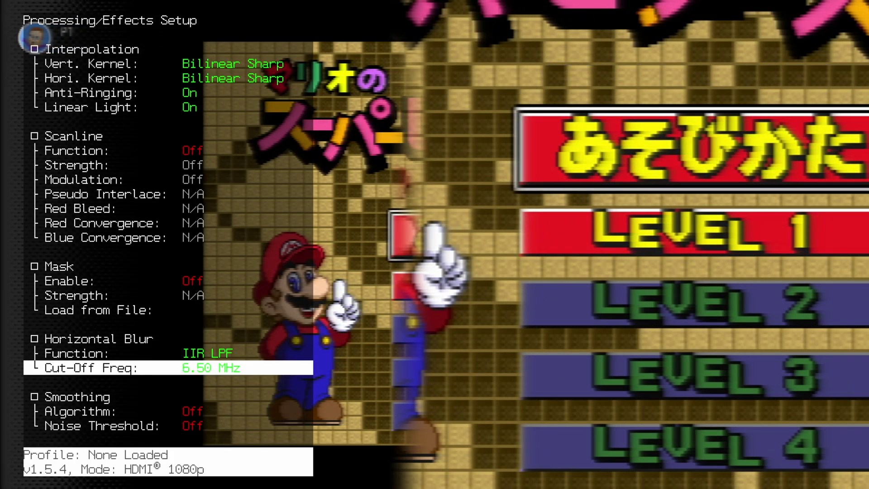
pyautogui.press('Down')
pyautogui.press('Up')
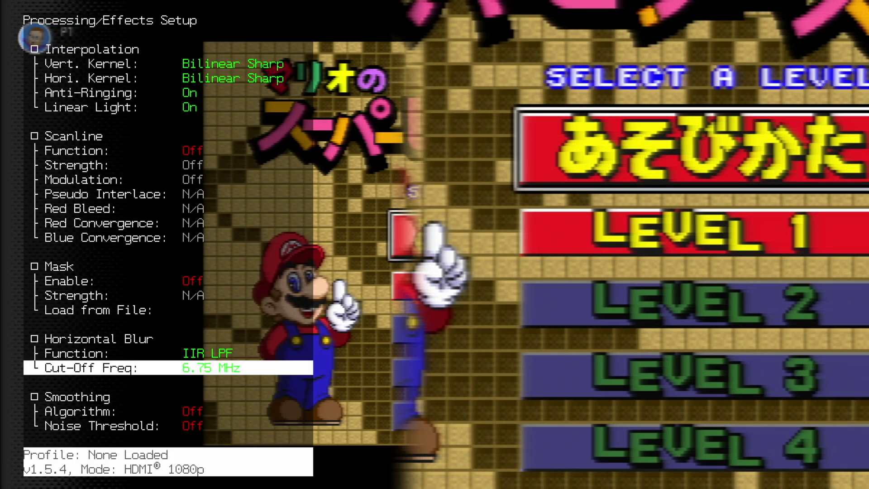
pyautogui.press('Right')
pyautogui.press('Up')
pyautogui.press('Up')
pyautogui.press('Up')
pyautogui.press('Up')
pyautogui.press('Up')
pyautogui.press('Up')
pyautogui.press('Up')
pyautogui.press('Up')
pyautogui.press('Up')
pyautogui.press('Up')
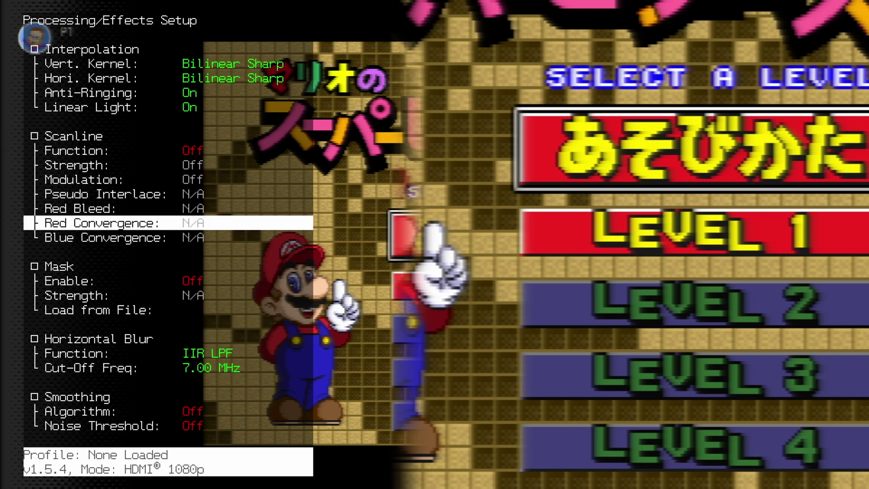
# - Add Exponential scanlines and raise the blur cut-off frequency to 8.00 MHz
pyautogui.press('Right')
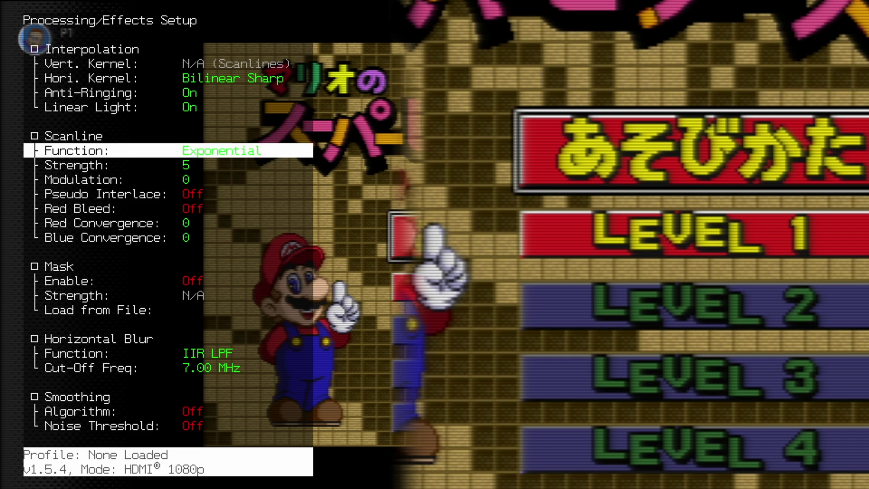
pyautogui.press('Down')
pyautogui.press('Down')
pyautogui.press('Down')
pyautogui.press('Down')
pyautogui.press('Down')
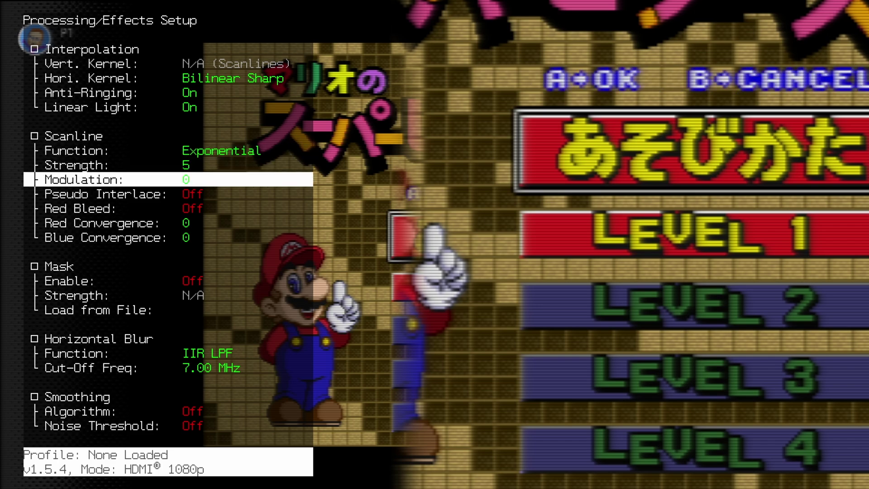
pyautogui.press('Down')
pyautogui.press('Down')
pyautogui.press('Down')
pyautogui.press('Down')
pyautogui.press('Down')
pyautogui.press('Down')
pyautogui.press('Right')
pyautogui.press('pageup')
# - Switch both scanlines and horizontal blur off and go back to the Advanced Menu
pyautogui.press('Right')
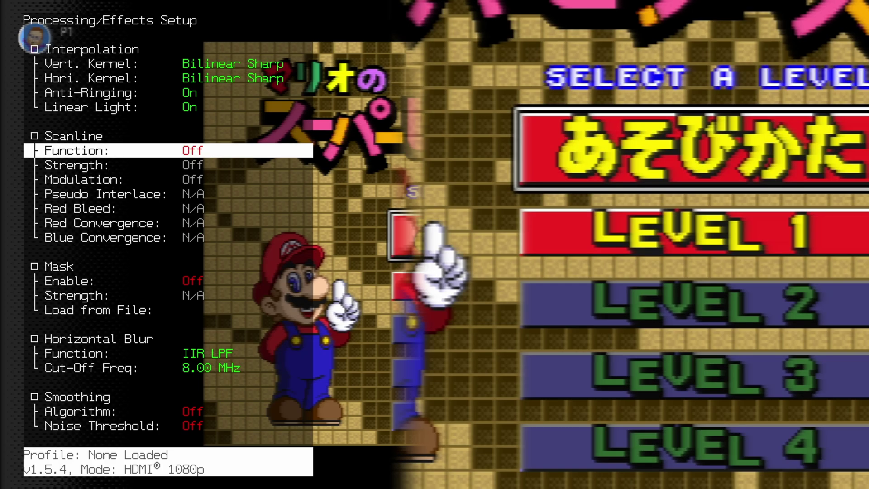
pyautogui.press('Down')
pyautogui.press('Down')
pyautogui.press('Down')
pyautogui.press('Down')
pyautogui.press('Down')
pyautogui.press('Down')
pyautogui.press('Down')
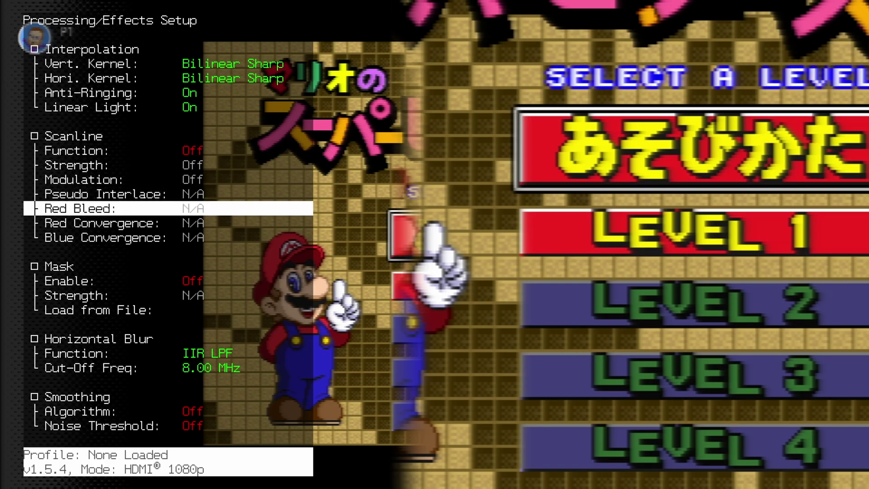
pyautogui.press('Down')
pyautogui.press('Down')
pyautogui.press('Down')
pyautogui.press('Left')
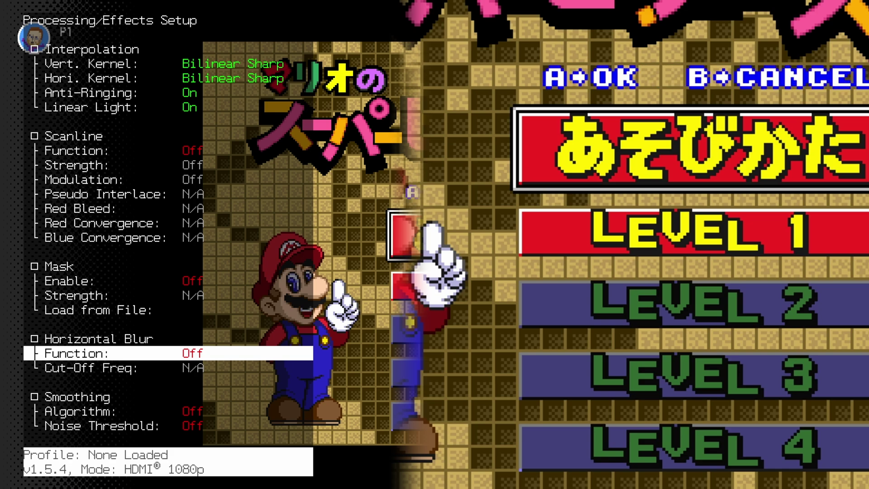
pyautogui.press('Escape')
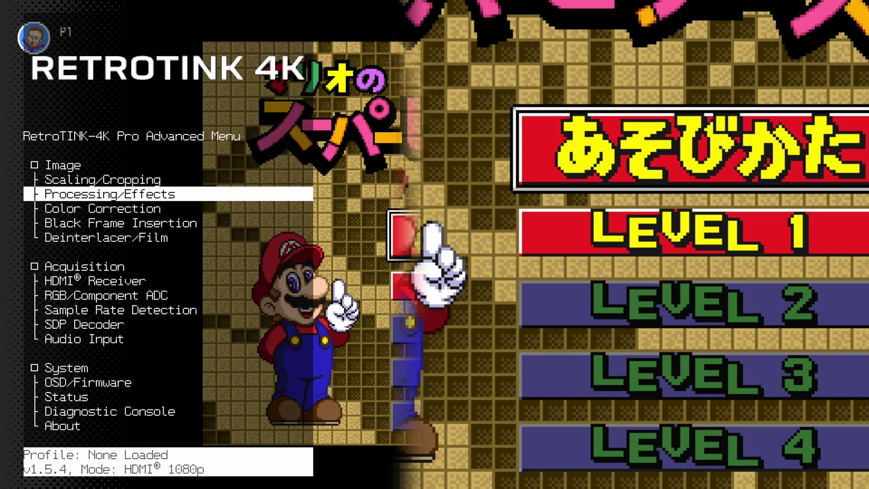
pyautogui.press('Down')
pyautogui.press('Down')
pyautogui.press('Down')
pyautogui.press('Down')
# - Set HDMI Receiver input decimation to 4 input pixels (output 480) after trying 1 through 7
pyautogui.press('Return')
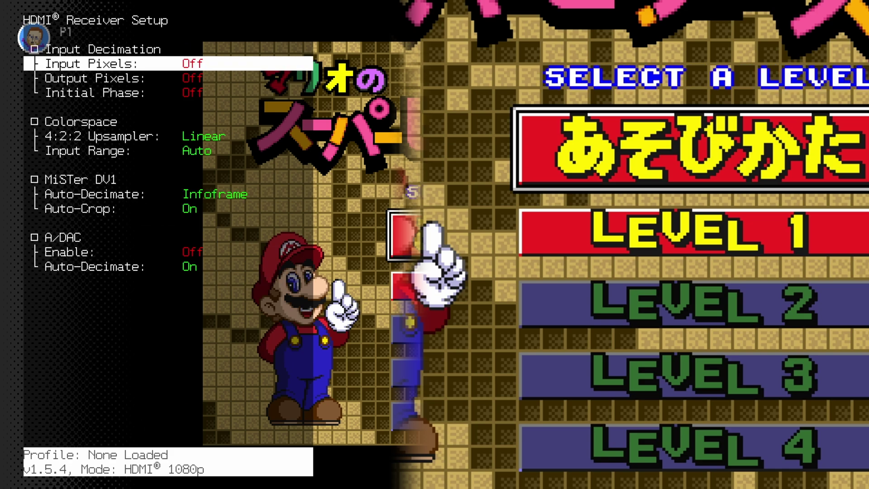
pyautogui.press('Right')
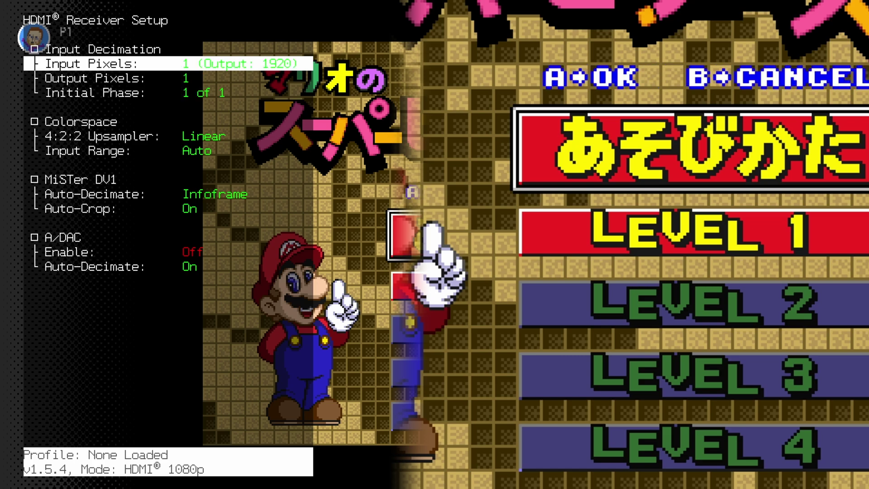
pyautogui.press('Right')
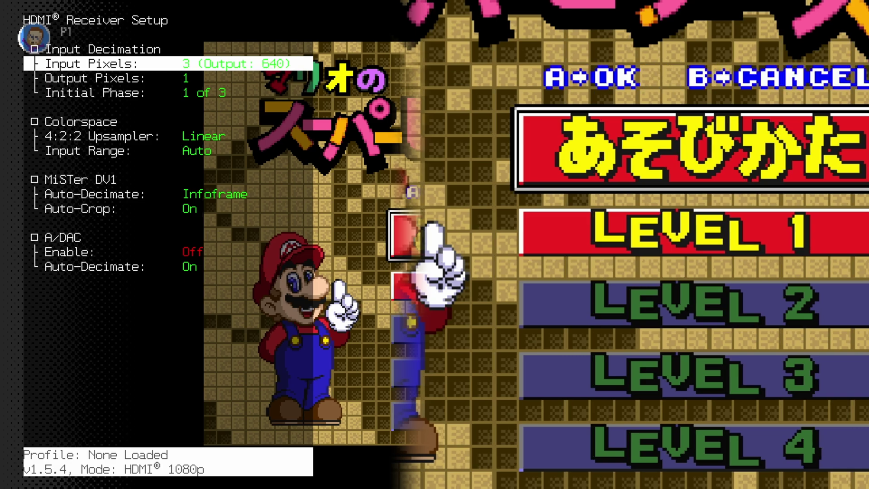
pyautogui.press('Right')
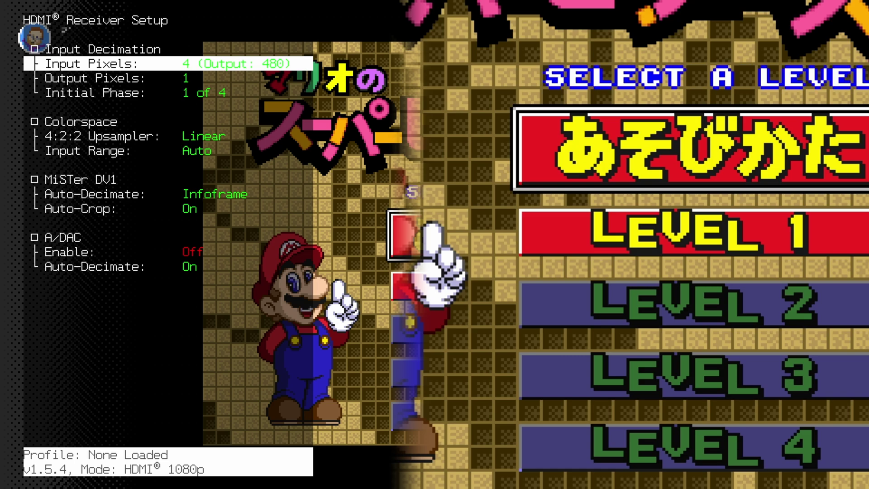
pyautogui.press('Right')
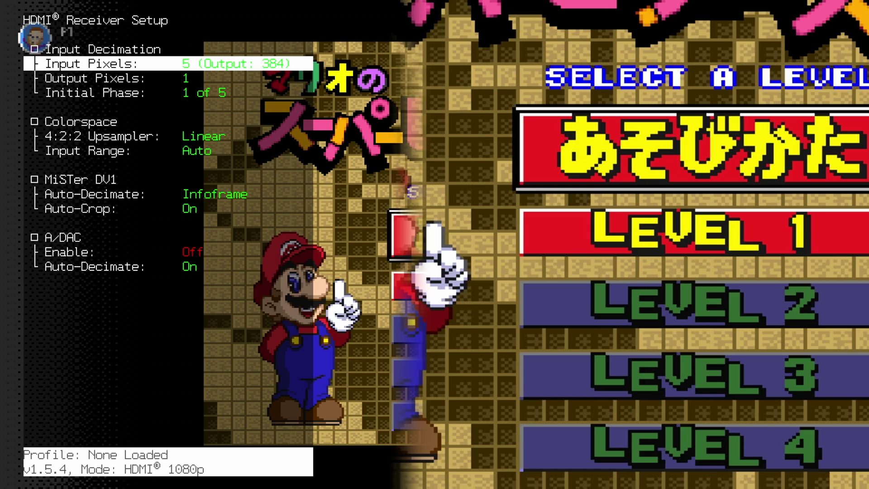
pyautogui.press('Right')
pyautogui.press('Right')
pyautogui.press('Left')
pyautogui.press('Left')
pyautogui.press('Left')
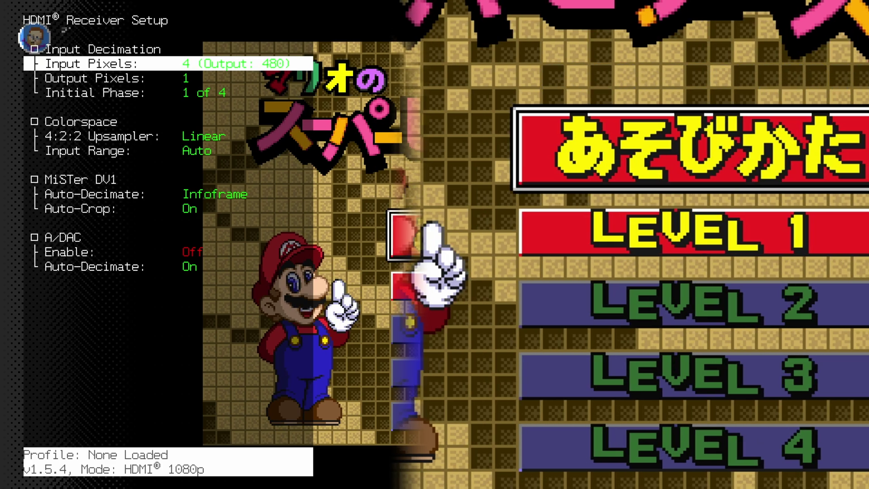
pyautogui.press('Escape')
# - Try the LCD Mono 2 and LCD Mono 1 scanline filters, then set Scanline Function to Off
pyautogui.press('Up')
pyautogui.press('Up')
pyautogui.press('Up')
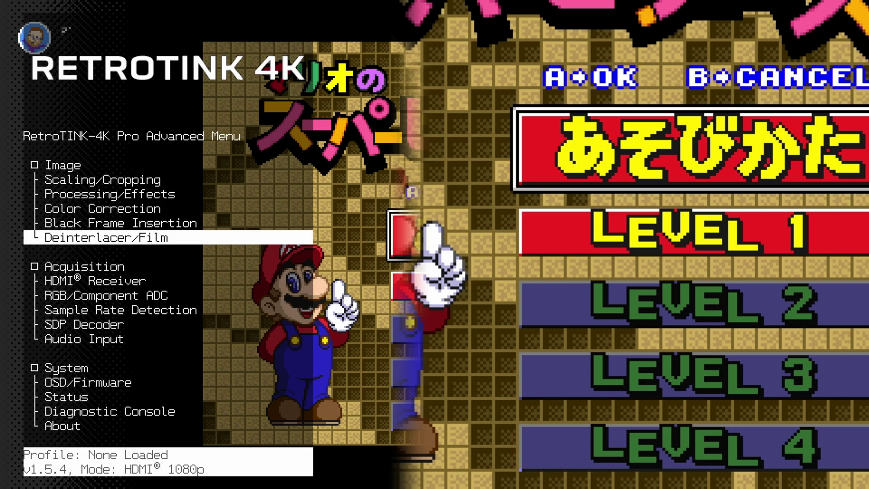
pyautogui.press('Up')
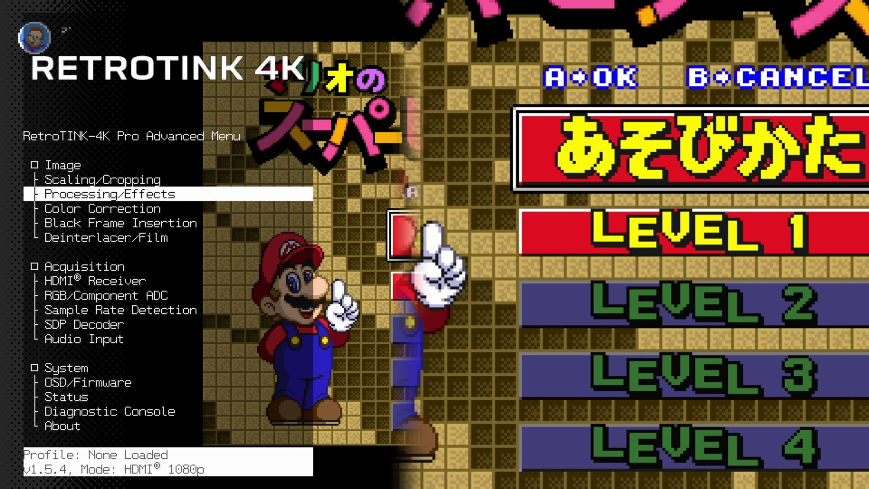
pyautogui.press('Return')
pyautogui.press('Down')
pyautogui.press('Down')
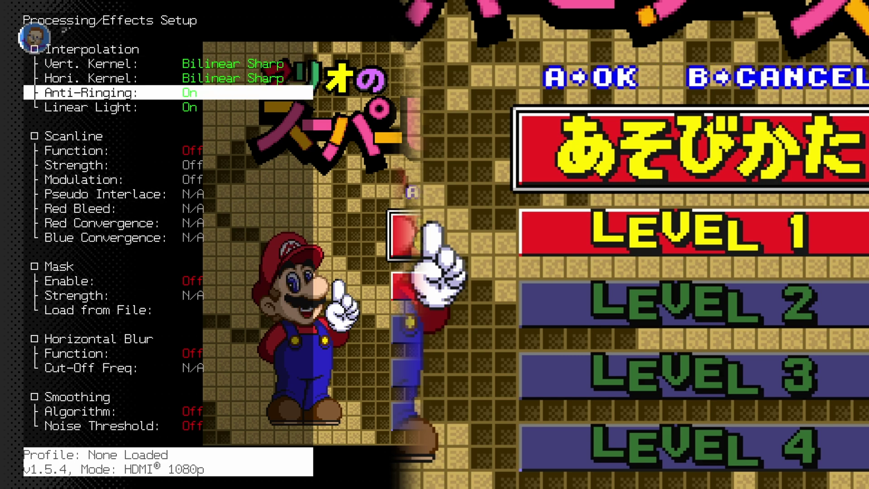
pyautogui.press('Down')
pyautogui.press('Down')
pyautogui.press('Right')
pyautogui.press('Right')
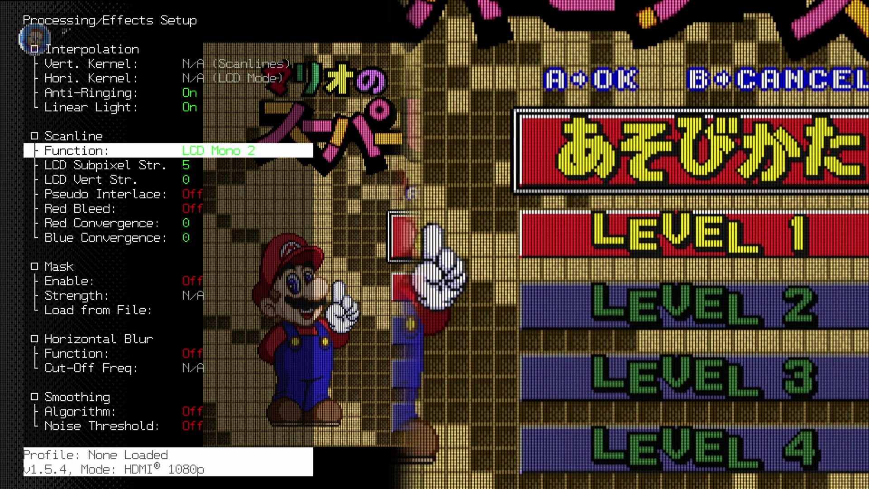
pyautogui.press('Left')
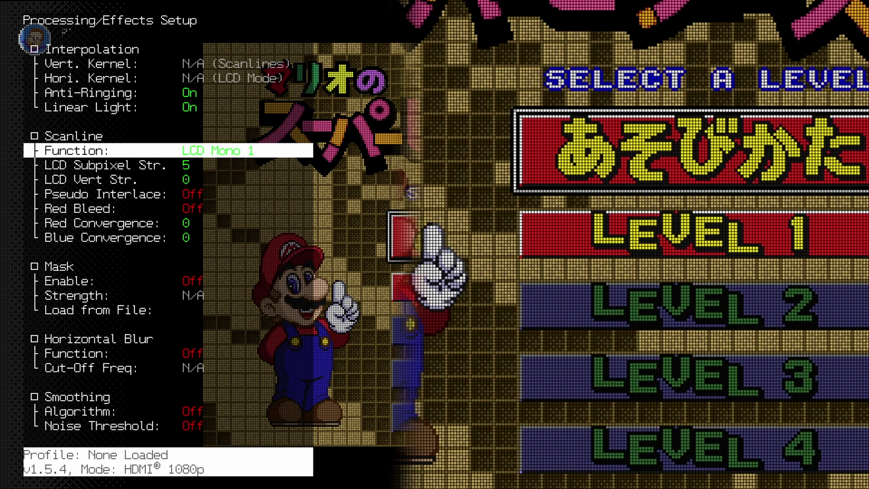
pyautogui.press('Left')
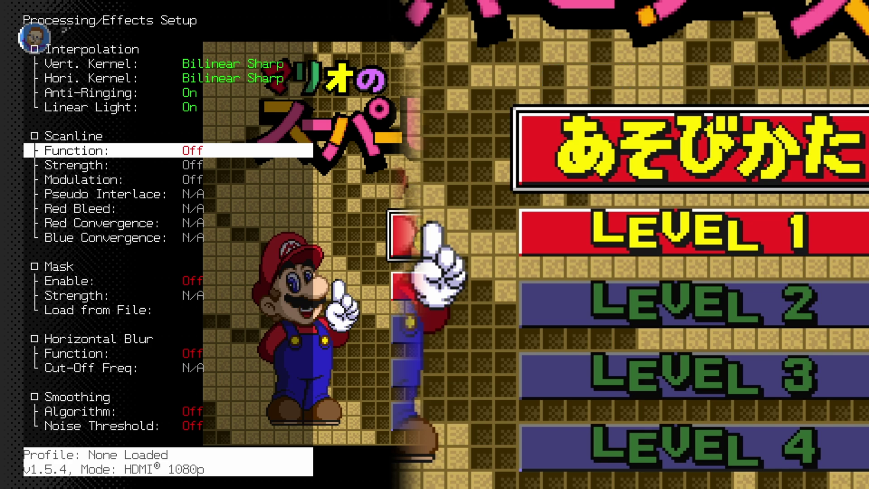
# - Move from Processing/Effects over to the Scaling/Cropping setup
pyautogui.press('Escape')
pyautogui.press('Up')
pyautogui.press('Return')
# - Try Proportional scaling and a smaller vertical factor, then use Free-Form with top trim -11 (4.170x, 259→1080)
pyautogui.press('Down')
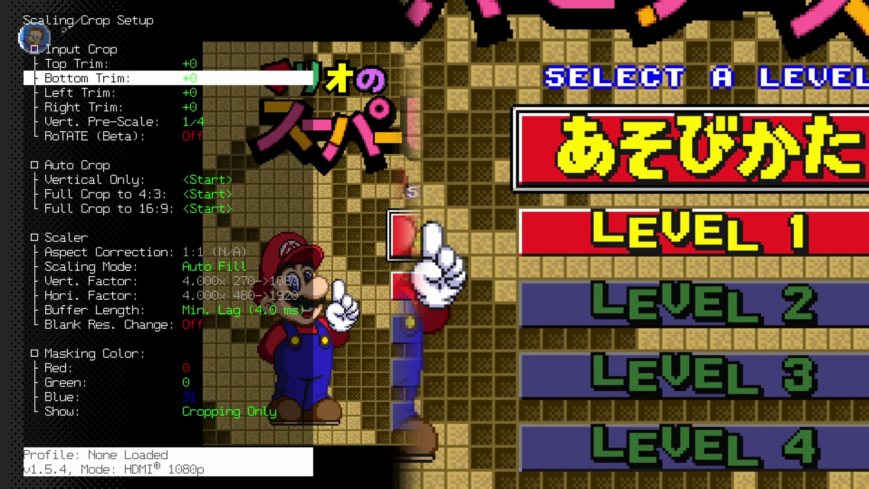
pyautogui.press('Down')
pyautogui.press('Down')
pyautogui.press('Down')
pyautogui.press('Down')
pyautogui.press('Down')
pyautogui.press('Down')
pyautogui.press('Down')
pyautogui.press('Down')
pyautogui.press('Right')
pyautogui.press('Right')
pyautogui.press('Right')
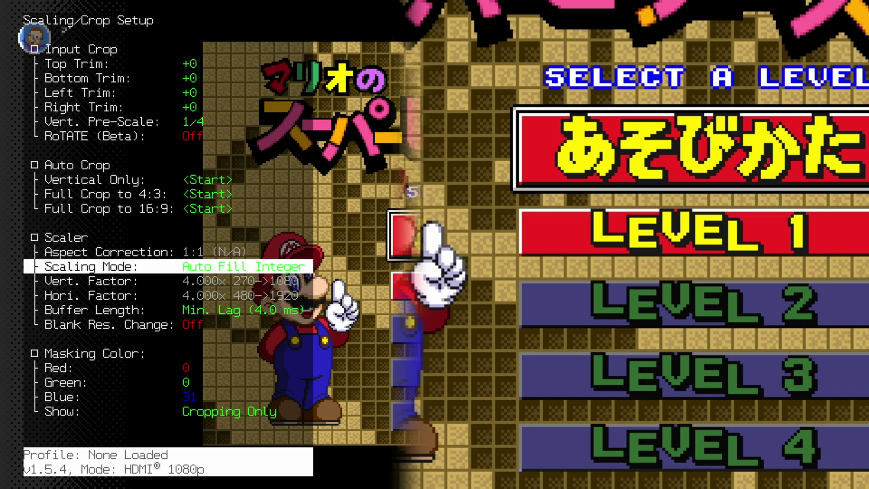
pyautogui.press('Down')
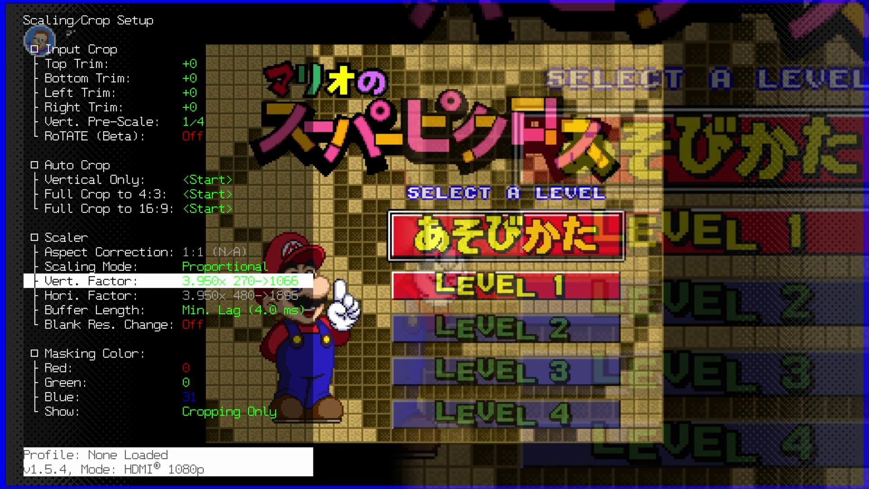
pyautogui.press('Left')
pyautogui.press('Left')
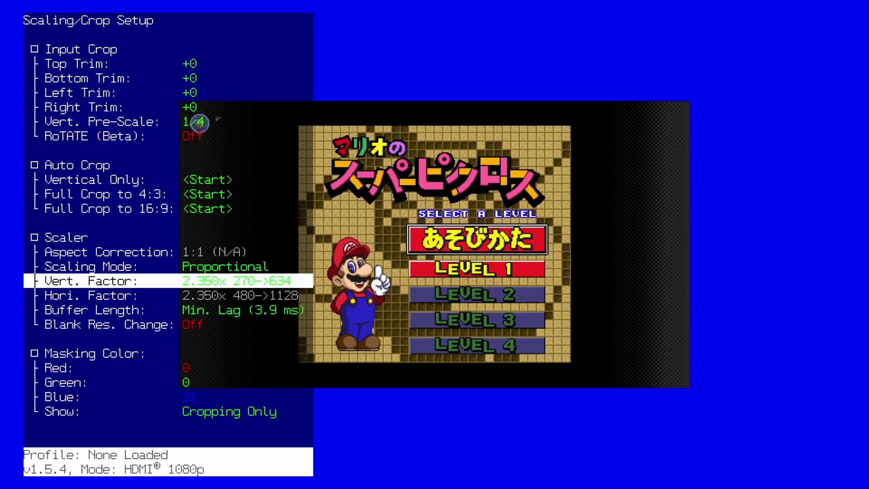
pyautogui.press('Left')
pyautogui.press('Left')
pyautogui.press('Left')
pyautogui.press('Left')
pyautogui.press('Left')
pyautogui.press('Left')
pyautogui.press('Left')
pyautogui.press('Left')
pyautogui.press('Left')
pyautogui.press('Left')
pyautogui.press('Left')
pyautogui.press('Left')
pyautogui.press('Left')
pyautogui.press('Left')
pyautogui.press('Left')
pyautogui.press('Left')
pyautogui.press('Left')
pyautogui.press('Left')
pyautogui.press('Left')
pyautogui.press('Left')
pyautogui.press('Left')
pyautogui.press('Left')
pyautogui.press('Left')
pyautogui.press('Left')
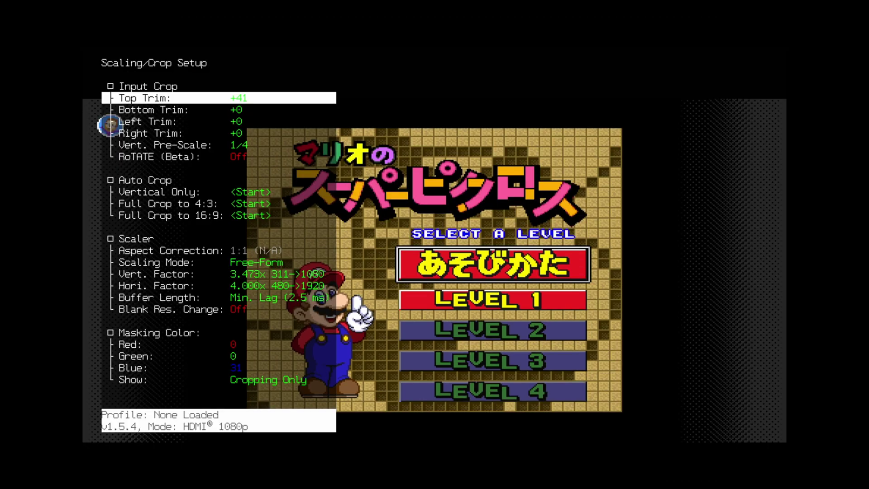
pyautogui.press('Left')
pyautogui.press('Left')
pyautogui.press('Left')
pyautogui.press('Left')
pyautogui.press('Left')
pyautogui.press('Left')
pyautogui.press('Left')
pyautogui.press('Left')
pyautogui.press('Left')
pyautogui.press('Left')
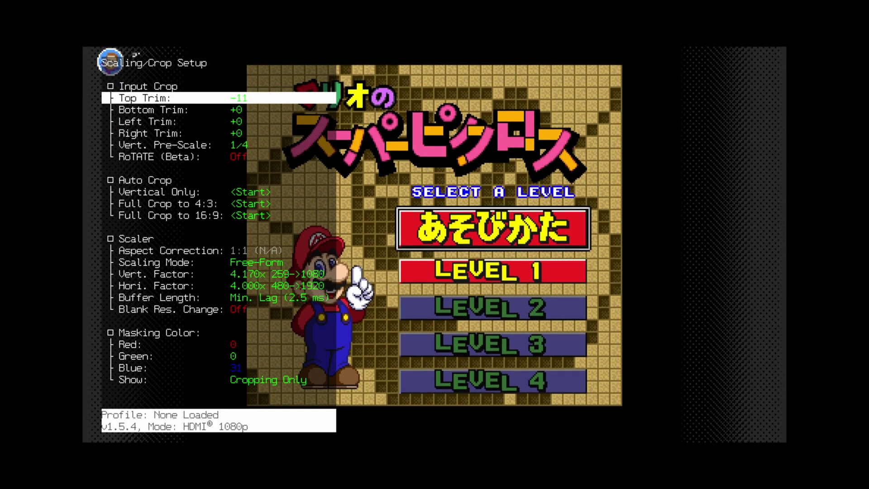
# - Switch scaling mode to Auto Fill Integer and set the top trim to -23
pyautogui.press('Left')
pyautogui.press('Down')
pyautogui.press('Down')
pyautogui.press('Down')
pyautogui.press('Down')
pyautogui.press('Down')
pyautogui.press('Down')
pyautogui.press('Down')
pyautogui.press('Down')
pyautogui.press('Down')
pyautogui.press('Down')
pyautogui.press('Right')
pyautogui.press('Up')
pyautogui.press('Up')
pyautogui.press('Up')
pyautogui.press('Up')
pyautogui.press('Up')
pyautogui.press('Up')
pyautogui.press('Up')
pyautogui.press('Up')
pyautogui.press('Up')
pyautogui.press('Up')
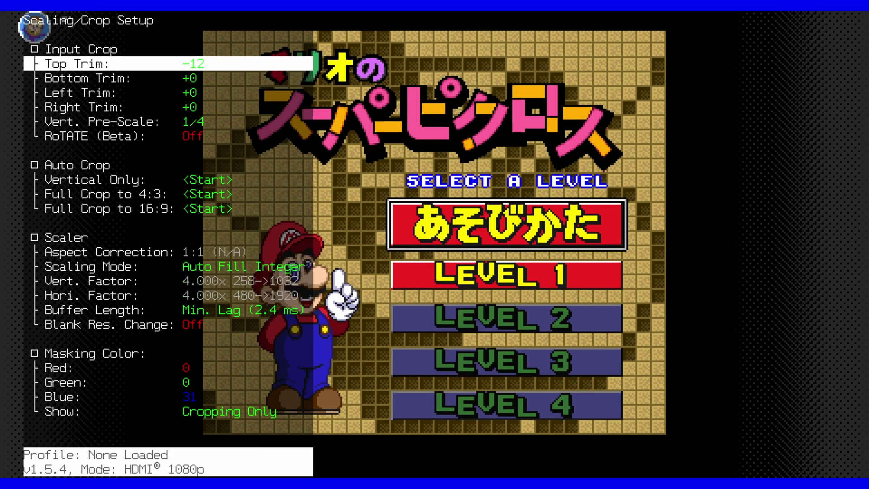
pyautogui.press('Left')
pyautogui.press('Left')
pyautogui.press('Left')
pyautogui.press('Left')
pyautogui.press('Left')
pyautogui.press('Left')
pyautogui.press('Left')
pyautogui.press('Left')
pyautogui.press('Left')
pyautogui.press('Left')
pyautogui.press('Left')
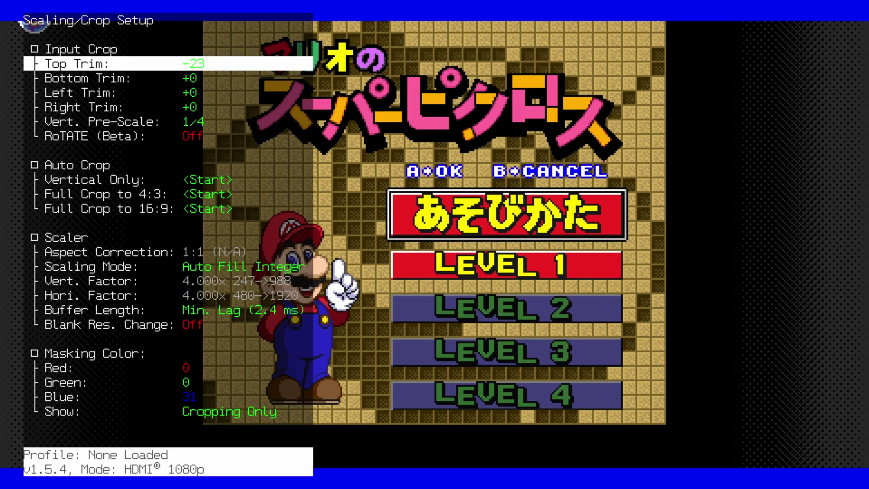
# - Set the bottom trim to -24 after briefly trying -30
pyautogui.press('Down')
pyautogui.press('Down')
pyautogui.press('Up')
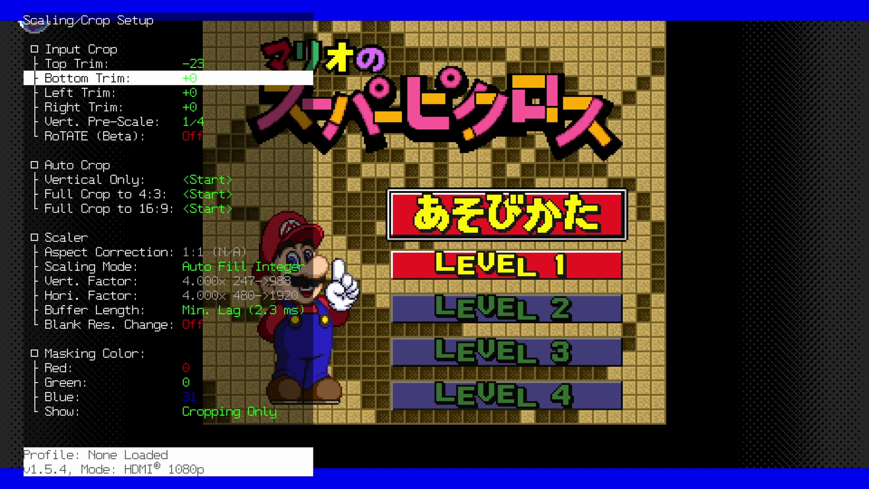
pyautogui.press('Left')
pyautogui.press('Left')
pyautogui.press('Left')
pyautogui.press('Left')
pyautogui.press('Left')
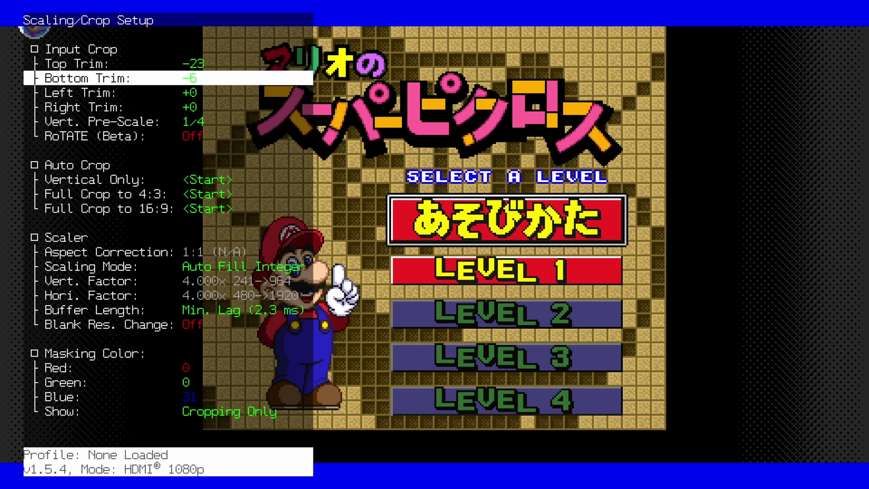
pyautogui.press('Left')
pyautogui.press('Left')
pyautogui.press('Left')
pyautogui.press('Left')
pyautogui.press('Left')
pyautogui.press('Left')
pyautogui.press('Left')
pyautogui.press('Left')
pyautogui.press('Left')
pyautogui.press('Left')
pyautogui.press('Left')
pyautogui.press('Left')
pyautogui.press('Left')
pyautogui.press('Left')
pyautogui.press('Left')
pyautogui.press('Left')
pyautogui.press('Left')
pyautogui.press('Left')
pyautogui.press('Left')
pyautogui.press('Left')
pyautogui.press('Right')
pyautogui.press('Right')
pyautogui.press('Right')
pyautogui.press('Right')
pyautogui.press('Right')
pyautogui.press('Right')
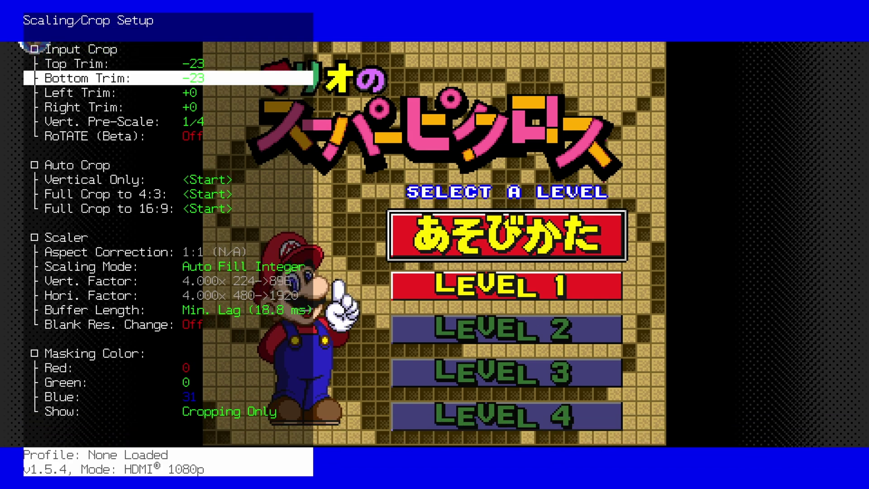
# - Trim the left and right sides of the input to -112 each
pyautogui.press('Down')
pyautogui.press('Left')
pyautogui.press('Left')
pyautogui.press('Left')
pyautogui.press('Left')
pyautogui.press('Left')
pyautogui.press('Left')
pyautogui.press('Left')
pyautogui.press('Left')
pyautogui.press('Left')
pyautogui.press('Left')
pyautogui.press('Left')
pyautogui.press('Left')
pyautogui.press('Left')
pyautogui.press('Left')
pyautogui.press('Left')
pyautogui.press('Left')
pyautogui.press('Left')
pyautogui.press('Left')
pyautogui.press('Left')
pyautogui.press('Left')
pyautogui.press('Left')
pyautogui.press('Left')
pyautogui.press('Left')
pyautogui.press('Left')
pyautogui.press('Left')
pyautogui.press('Left')
pyautogui.press('Left')
pyautogui.press('Left')
pyautogui.press('Left')
pyautogui.press('Left')
pyautogui.press('Left')
pyautogui.press('Left')
pyautogui.press('Left')
pyautogui.press('Left')
pyautogui.press('Left')
pyautogui.press('Left')
pyautogui.press('Left')
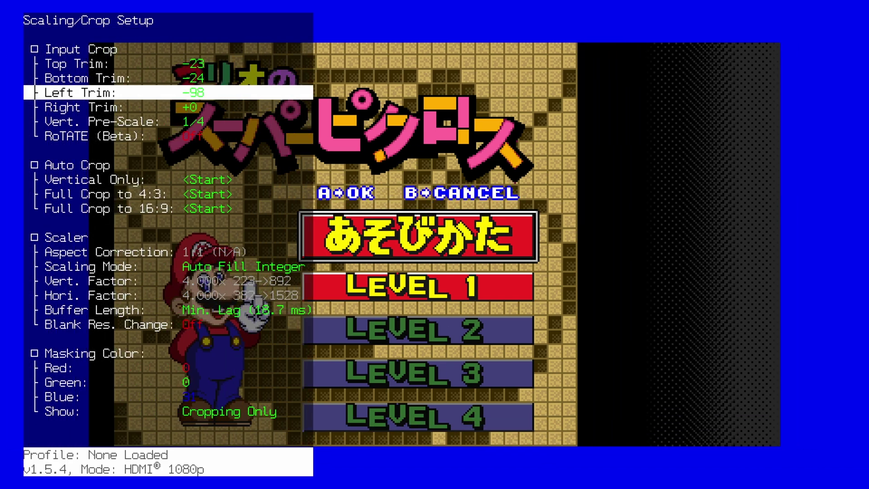
pyautogui.press('Down')
pyautogui.press('Left')
pyautogui.press('Left')
pyautogui.press('Left')
pyautogui.press('Left')
pyautogui.press('Left')
pyautogui.press('Left')
pyautogui.press('Left')
pyautogui.press('Left')
pyautogui.press('Left')
pyautogui.press('Left')
pyautogui.press('Left')
pyautogui.press('Left')
pyautogui.press('Left')
pyautogui.press('Left')
pyautogui.press('Left')
pyautogui.press('Left')
pyautogui.press('Left')
pyautogui.press('Left')
pyautogui.press('Left')
pyautogui.press('Left')
pyautogui.press('Left')
pyautogui.press('Left')
pyautogui.press('Left')
pyautogui.press('Left')
pyautogui.press('Left')
pyautogui.press('Left')
pyautogui.press('Left')
pyautogui.press('Left')
pyautogui.press('Left')
pyautogui.press('Left')
pyautogui.press('Left')
pyautogui.press('Left')
pyautogui.press('Left')
pyautogui.press('Left')
pyautogui.press('Left')
pyautogui.press('Left')
pyautogui.press('Left')
pyautogui.press('Left')
pyautogui.press('Left')
pyautogui.press('Left')
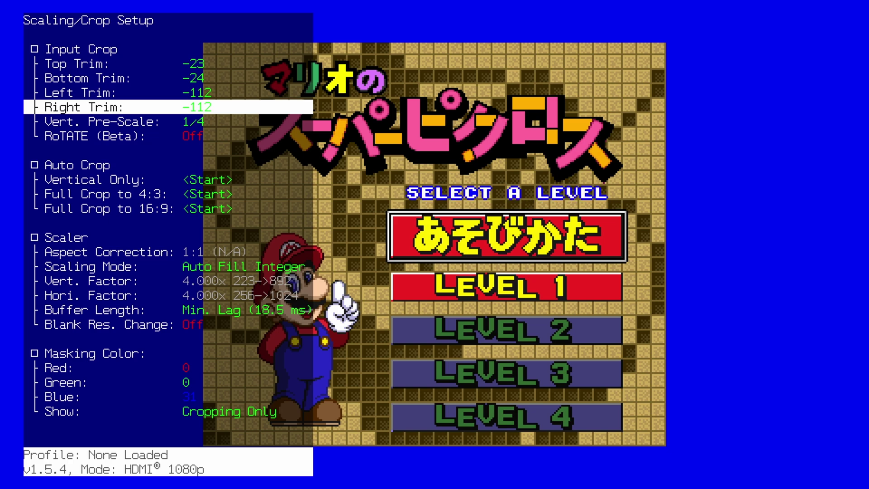
pyautogui.press('Down')
pyautogui.press('Down')
pyautogui.press('Down')
pyautogui.press('Down')
pyautogui.press('Down')
pyautogui.press('Down')
pyautogui.press('Down')
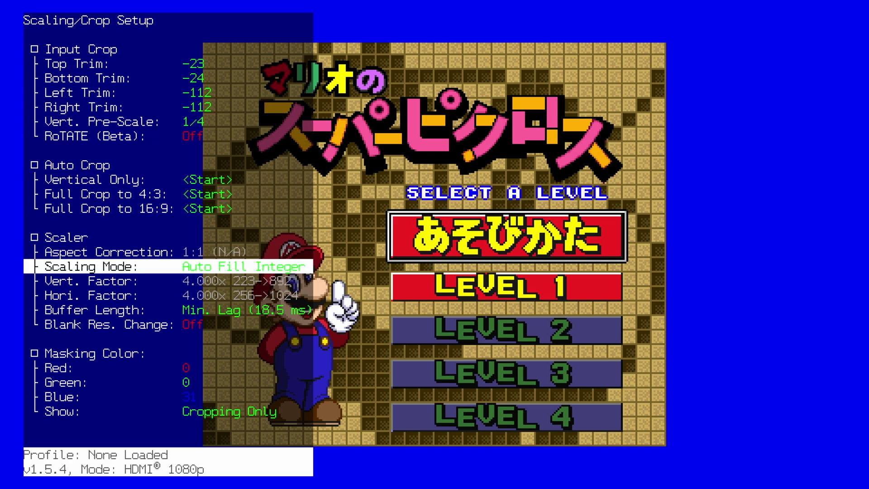
pyautogui.press('Down')
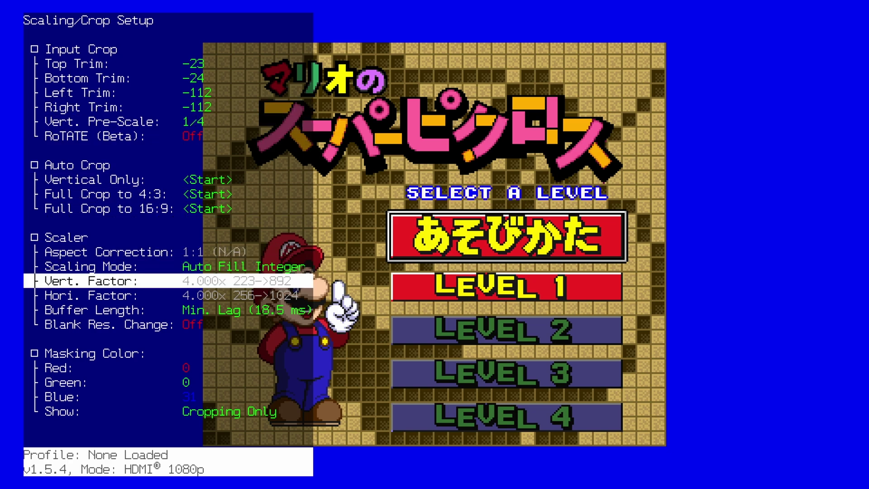
# - Leave Mario's Super Picross for the SNES game grid and pick another title to check the crop
pyautogui.press('Escape')
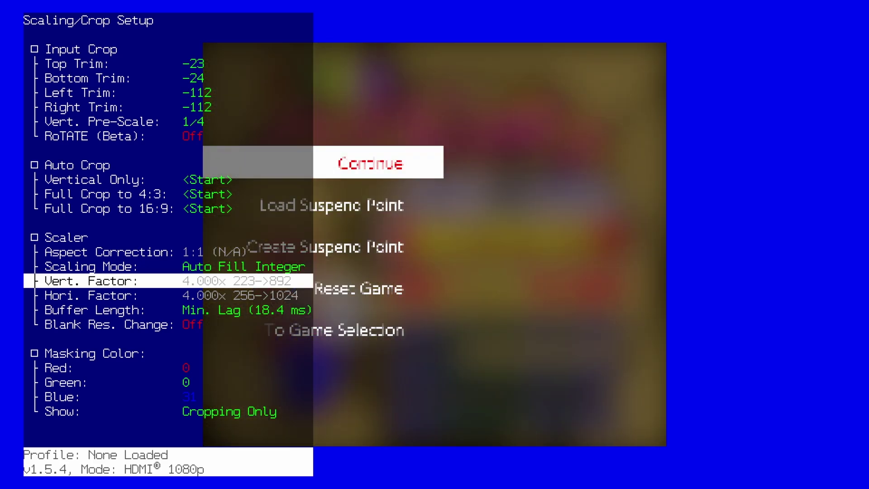
pyautogui.press('Up')
pyautogui.press('Return')
pyautogui.press('Left')
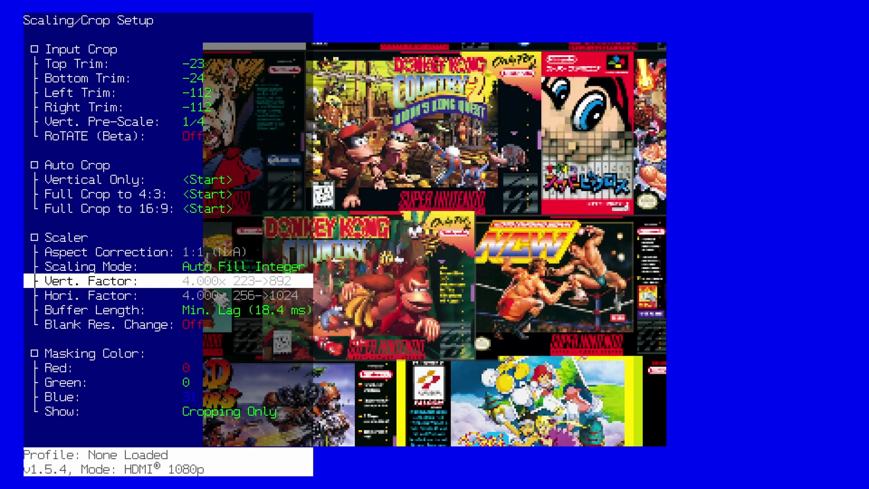
pyautogui.press('Down')
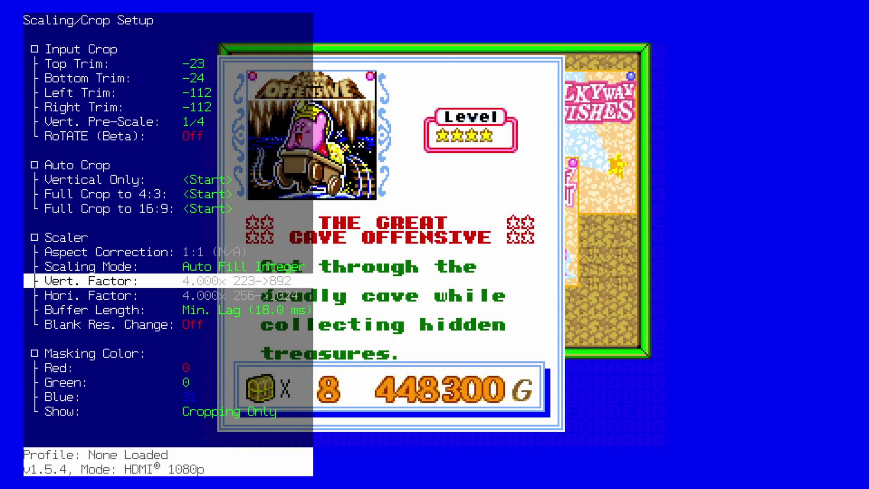
# - Set the bottom trim to -23, giving vertical 224→896 at 4.000x
pyautogui.press('Up')
pyautogui.press('Up')
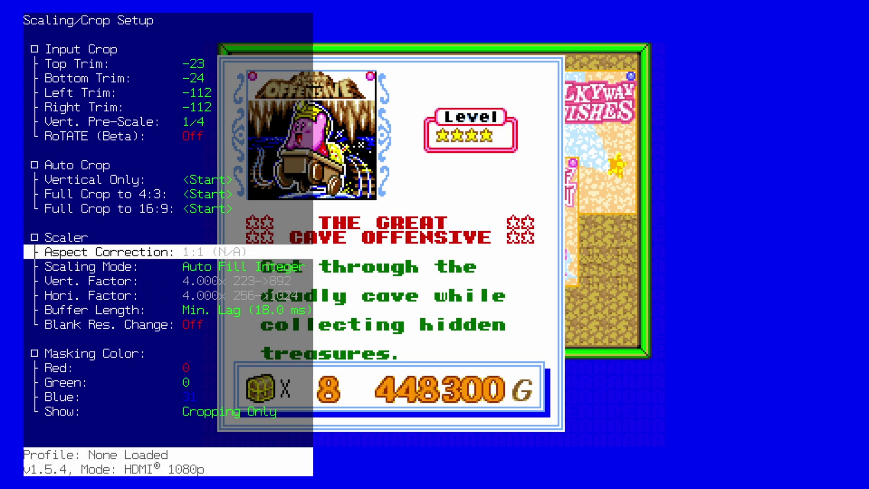
pyautogui.press('Up')
pyautogui.press('Up')
pyautogui.press('Up')
pyautogui.press('Up')
pyautogui.press('Up')
pyautogui.press('Up')
pyautogui.press('Up')
pyautogui.press('Up')
pyautogui.press('Up')
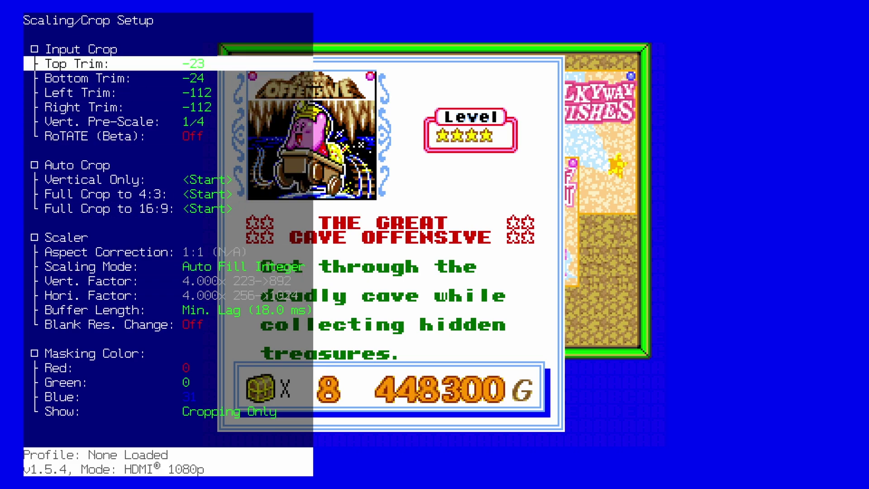
pyautogui.press('Down')
pyautogui.press('Right')
pyautogui.press('Right')
pyautogui.press('Left')
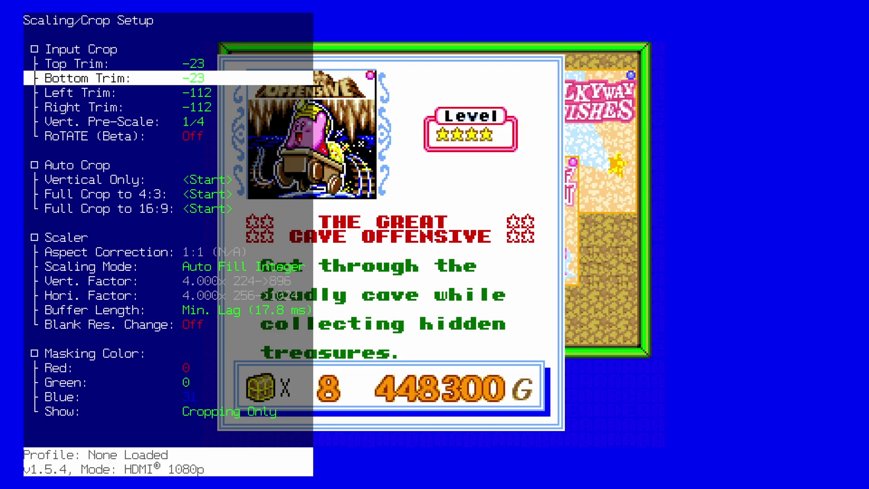
# - Cycle Scaling Mode through Proportional and Free-Form to Auto Fill Integer
pyautogui.press('Down')
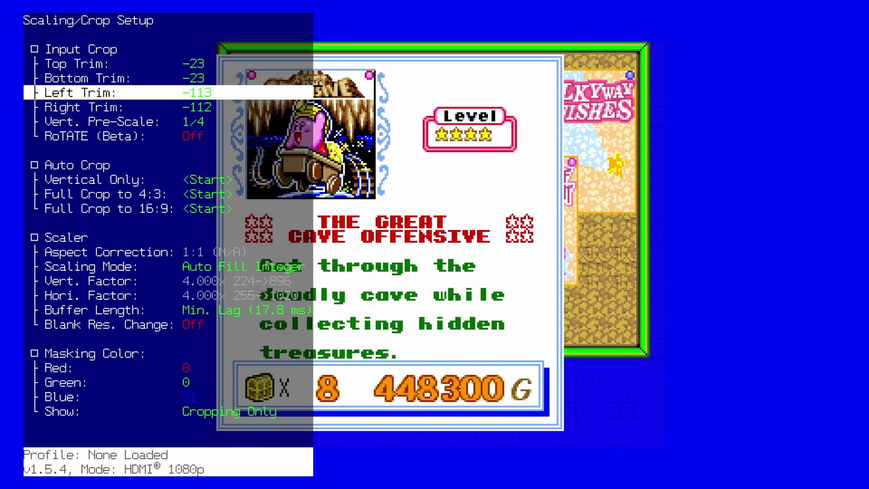
pyautogui.press('Down')
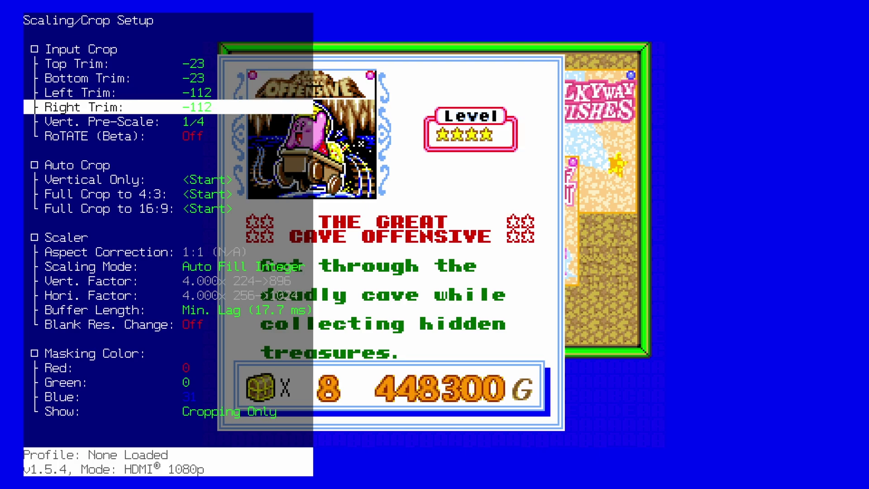
pyautogui.press('Down')
pyautogui.press('Down')
pyautogui.press('Down')
pyautogui.press('Down')
pyautogui.press('Down')
pyautogui.press('Down')
pyautogui.press('Down')
pyautogui.press('Down')
pyautogui.press('Left')
pyautogui.press('Left')
pyautogui.press('Left')
pyautogui.press('Left')
pyautogui.press('Left')
pyautogui.press('Left')
pyautogui.press('Left')
pyautogui.press('Left')
pyautogui.press('Left')
pyautogui.press('Left')
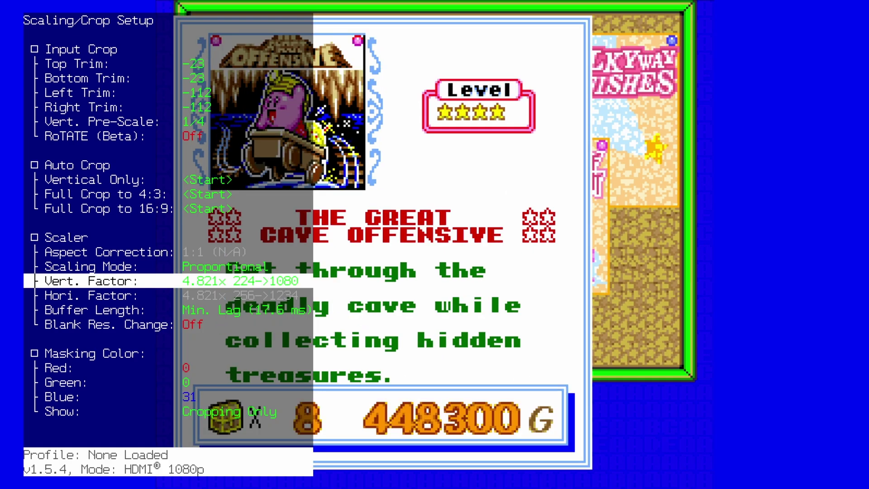
pyautogui.press('Up')
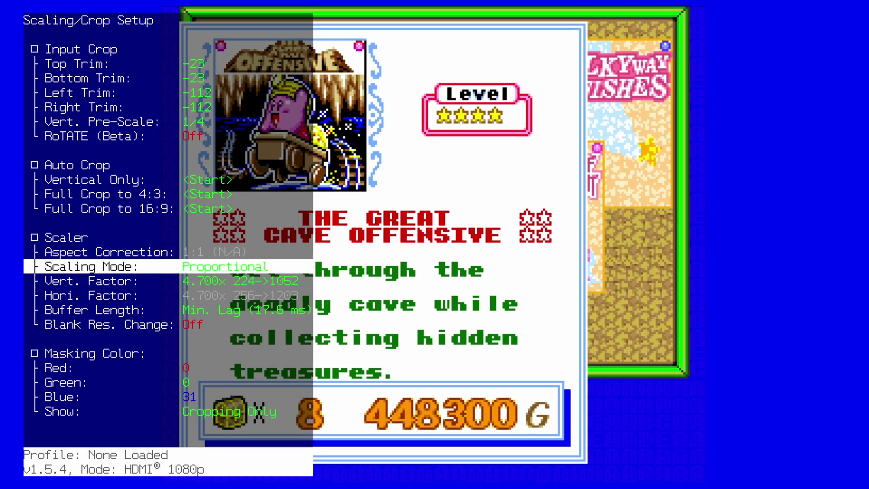
pyautogui.press('Right')
pyautogui.press('Right')
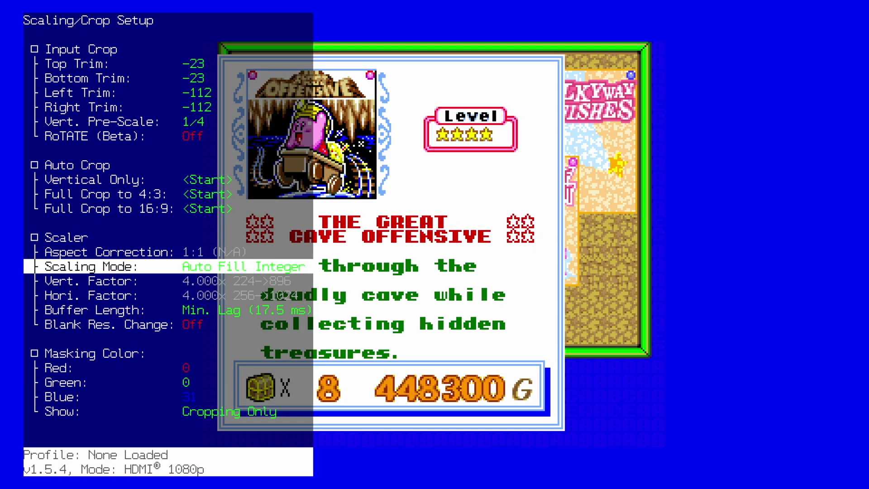
pyautogui.press('Right')
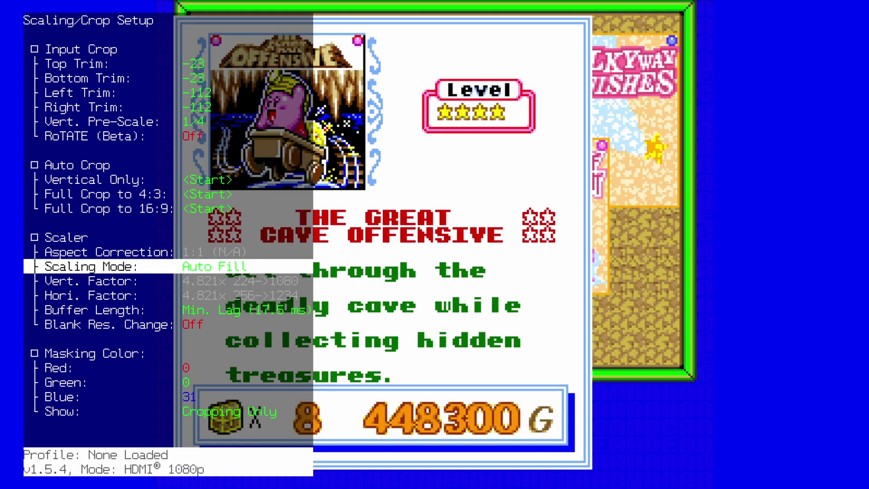
# - Close the scaling and crop settings, start The Great Cave Offensive, and reopen the settings overlay
pyautogui.press('Escape')
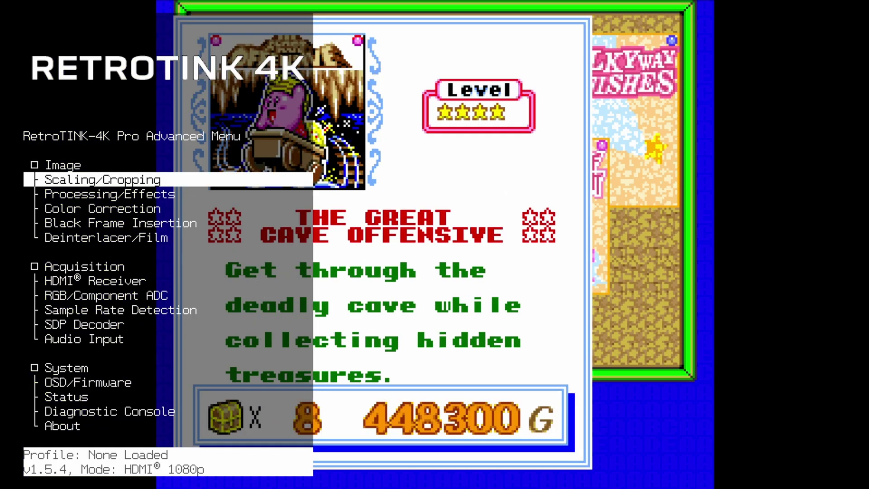
pyautogui.press('Escape')
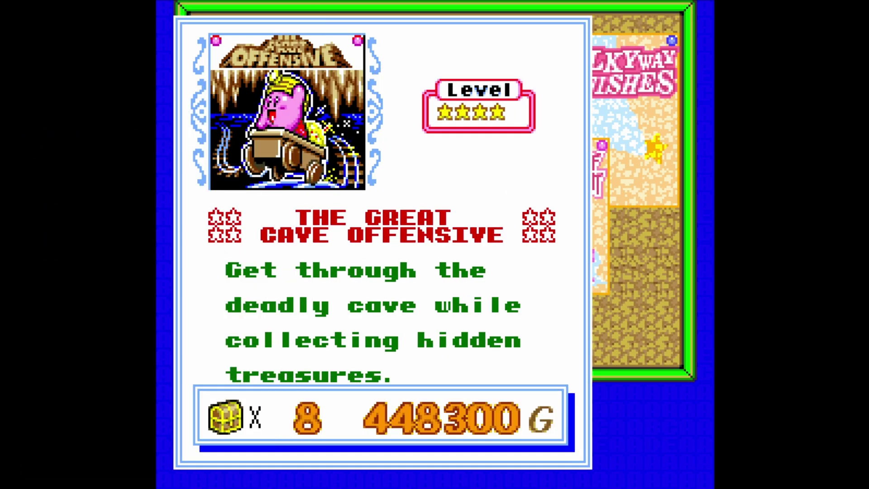
pyautogui.press('Return')
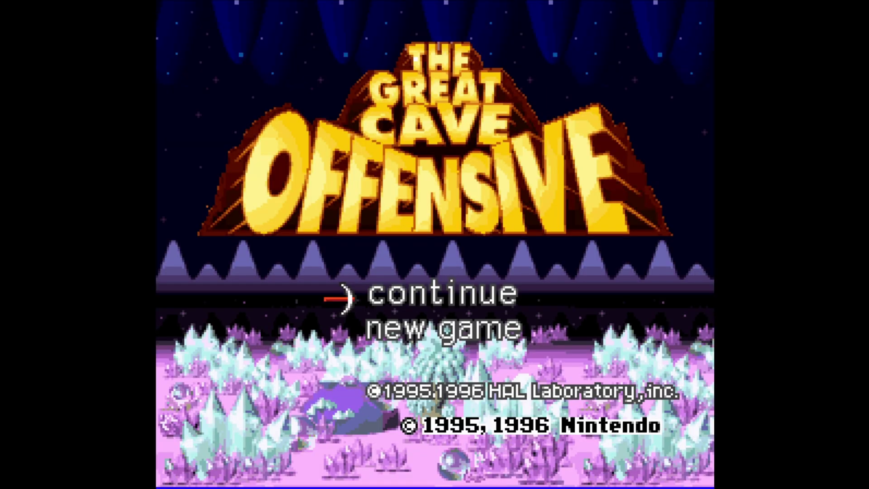
pyautogui.press('Escape')
# - In Advanced Settings > Processing/Effects, set Gaussian scanlines with strength 5 and modulation 5
pyautogui.press('Up')
pyautogui.press('Up')
pyautogui.press('Up')
pyautogui.press('Up')
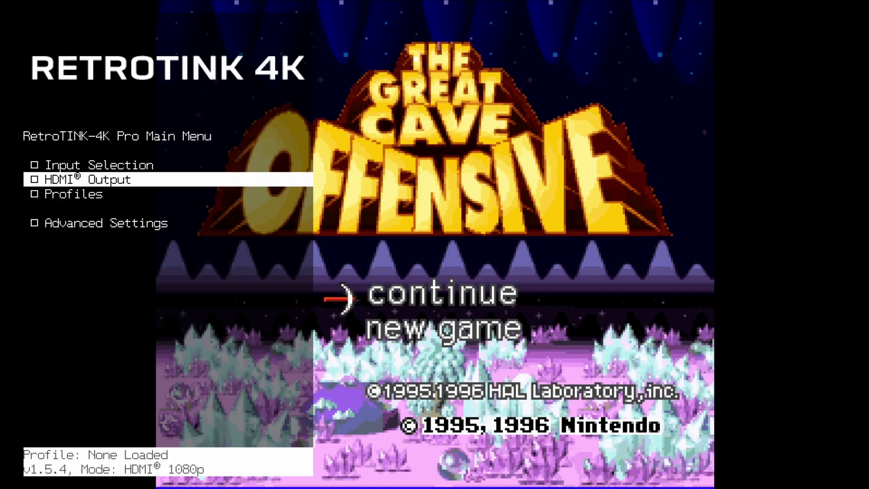
pyautogui.press('Return')
pyautogui.press('Down')
pyautogui.press('Down')
pyautogui.press('Up')
pyautogui.press('Up')
pyautogui.press('Return')
pyautogui.press('Down')
pyautogui.press('Down')
pyautogui.press('Down')
pyautogui.press('Down')
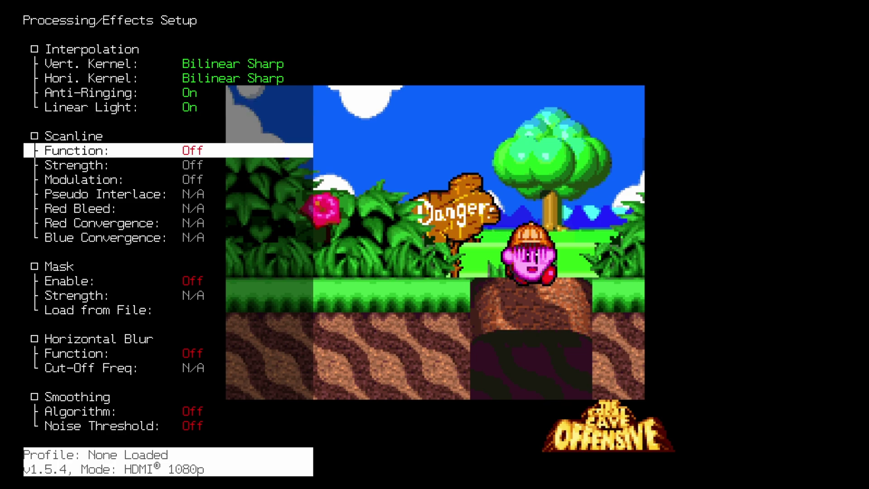
pyautogui.press('Right')
pyautogui.press('Down')
pyautogui.press('Down')
pyautogui.press('Right')
pyautogui.press('Right')
pyautogui.press('Right')
pyautogui.press('Right')
pyautogui.press('Right')
# - Set Horizontal Blur to IIR LPF at 11.25 MHz, then return to the Advanced Settings list
pyautogui.press('Down')
pyautogui.press('Down')
pyautogui.press('Down')
pyautogui.press('Down')
pyautogui.press('Down')
pyautogui.press('Down')
pyautogui.press('Down')
pyautogui.press('Down')
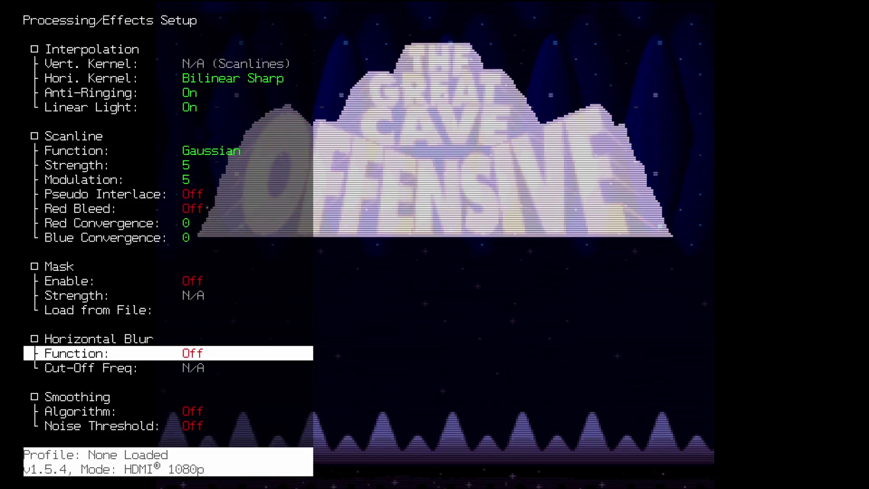
pyautogui.press('Right')
pyautogui.press('Down')
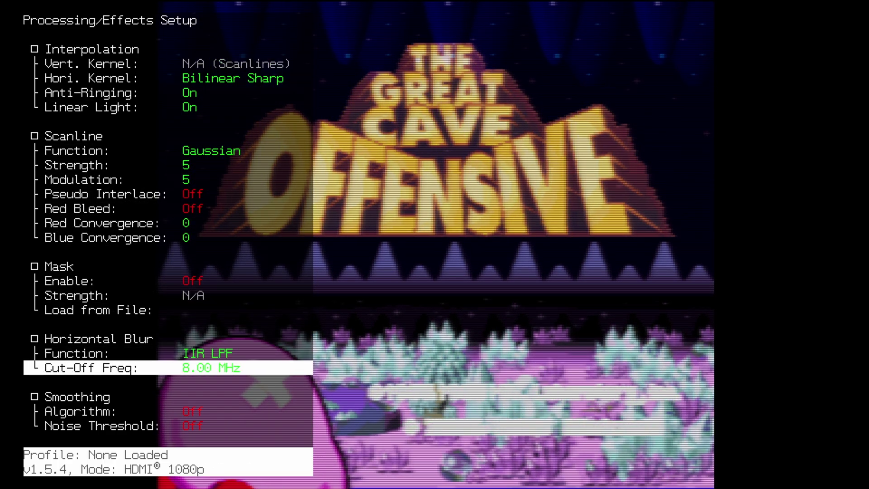
pyautogui.press('Right')
pyautogui.press('Right')
pyautogui.press('Right')
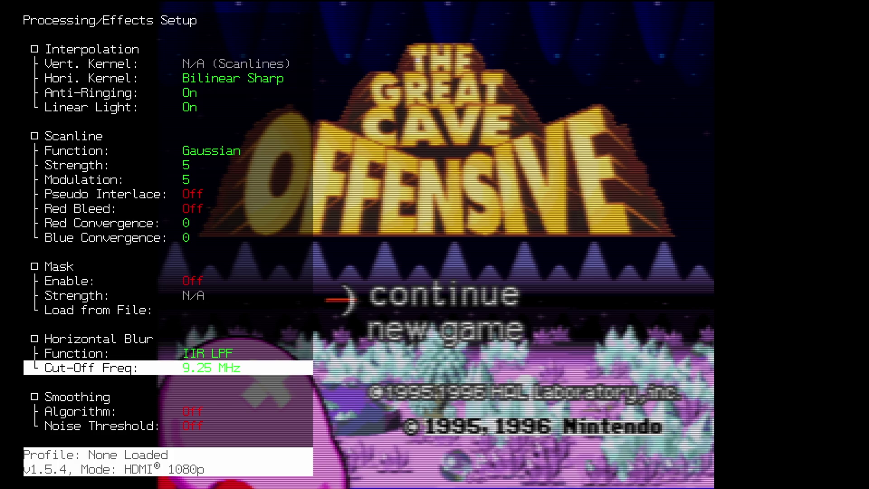
pyautogui.press('Right')
pyautogui.press('Right')
pyautogui.press('Right')
pyautogui.press('Right')
pyautogui.press('Right')
pyautogui.press('Right')
pyautogui.press('Right')
pyautogui.press('Right')
pyautogui.press('Up')
pyautogui.press('Escape')
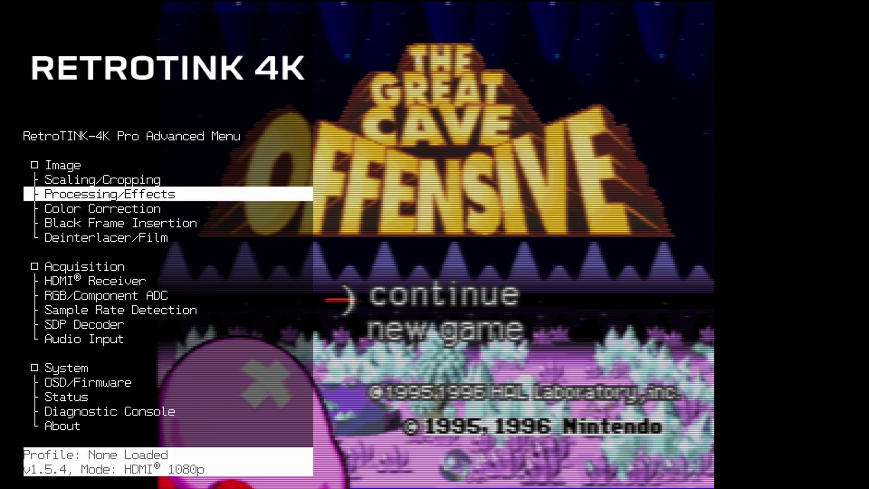
pyautogui.press('Down')
# - Open the HDMI Receiver settings and try different decimation output pixel values
pyautogui.press('Down')
pyautogui.press('Down')
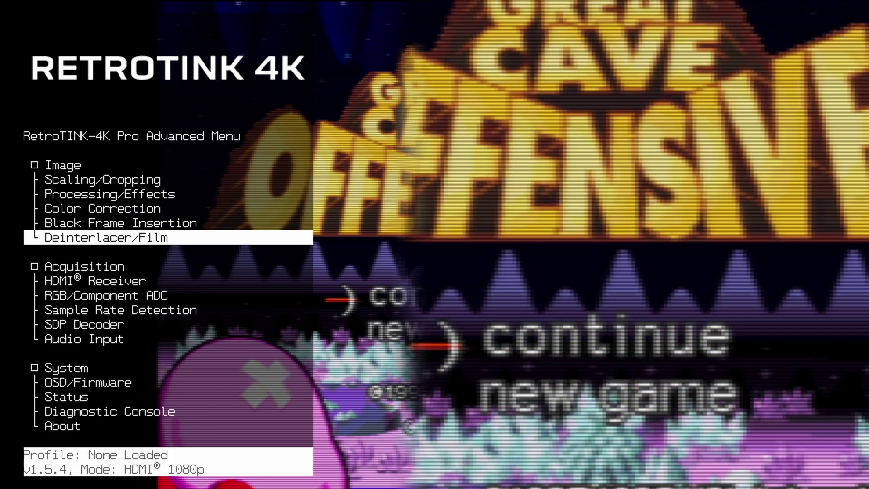
pyautogui.press('Down')
pyautogui.press('Down')
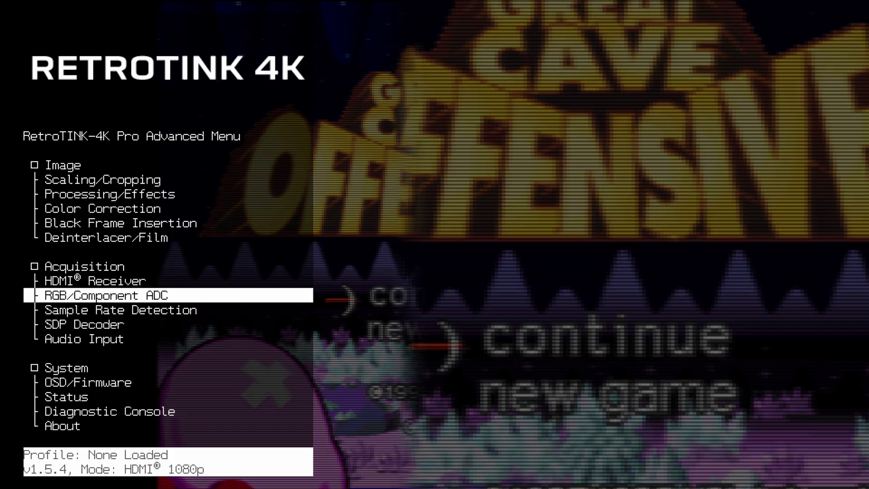
pyautogui.press('Up')
pyautogui.press('Down')
pyautogui.press('Down')
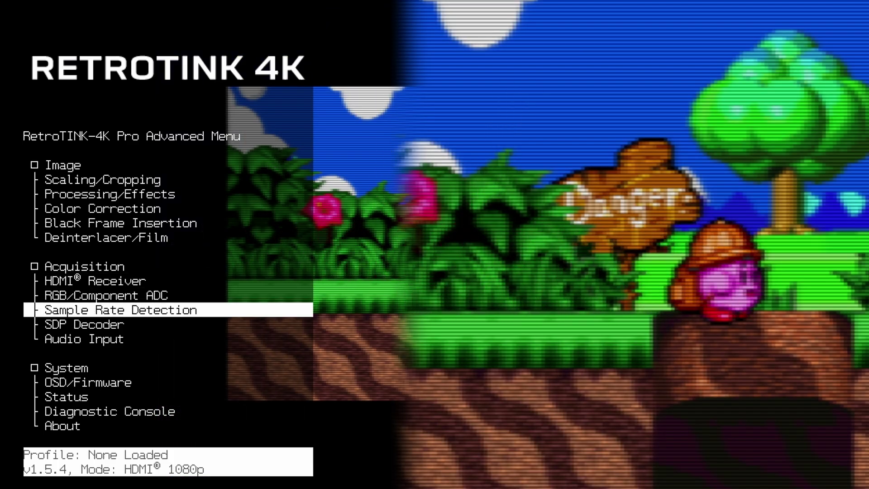
pyautogui.press('Up')
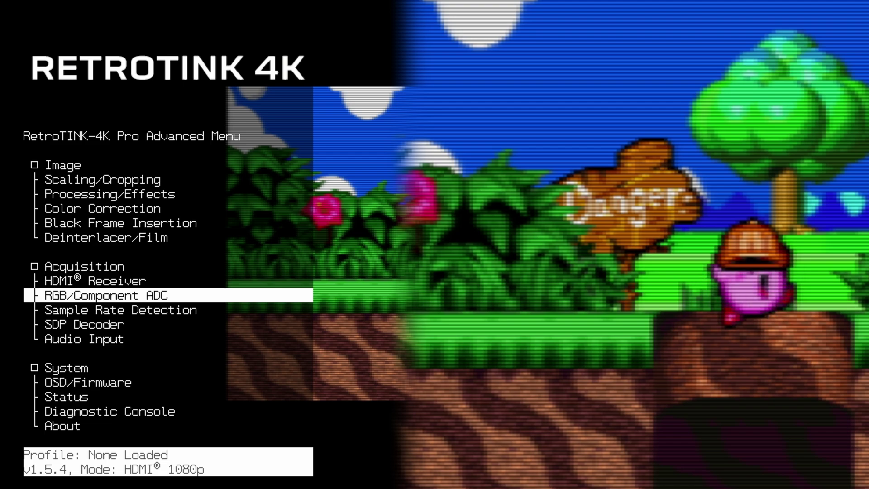
pyautogui.press('Return')
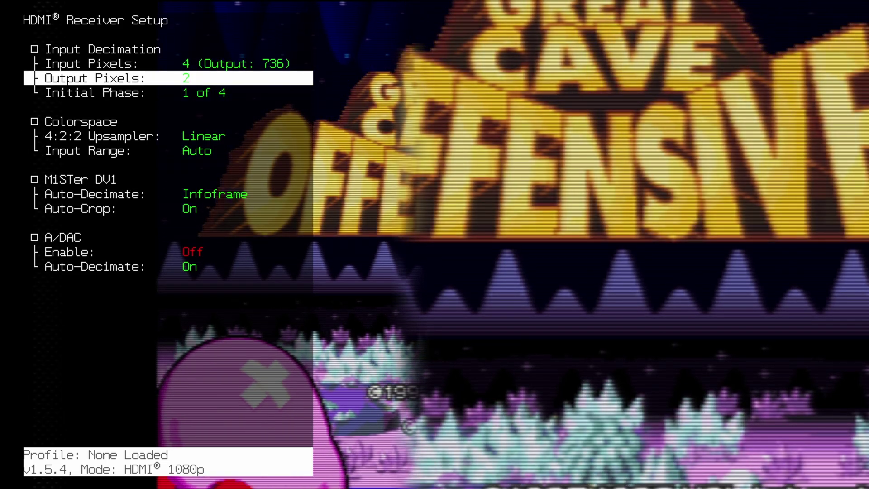
pyautogui.press('Left')
pyautogui.press('Right')
pyautogui.press('Left')
# - Set the Input Decimation input pixels to 4
pyautogui.press('Up')
pyautogui.press('Left')
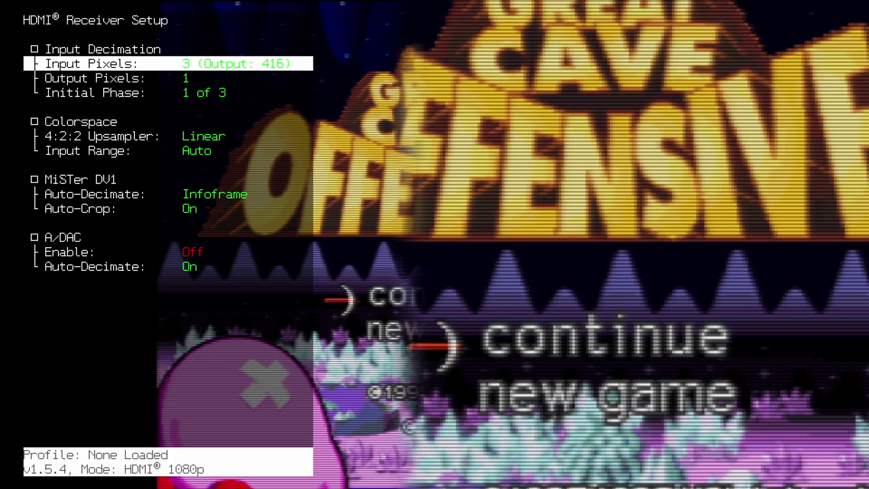
pyautogui.press('Left')
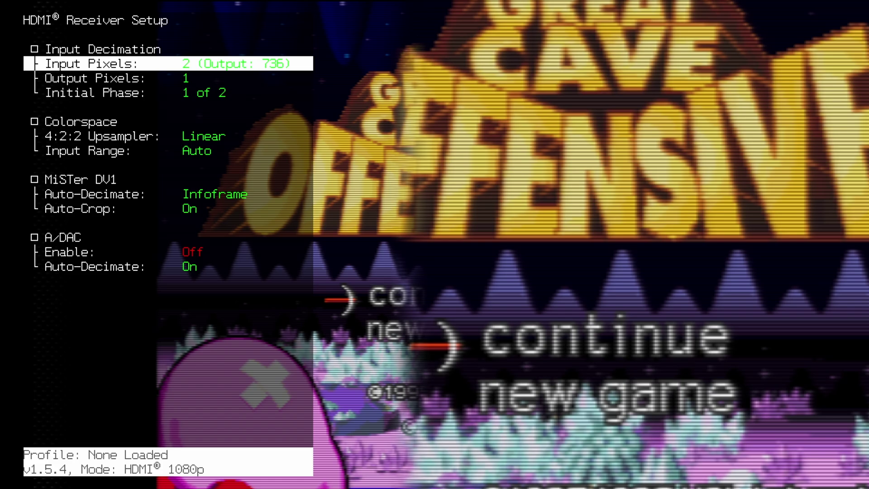
pyautogui.press('Left')
pyautogui.press('Right')
pyautogui.press('Right')
pyautogui.press('Right')
pyautogui.press('Down')
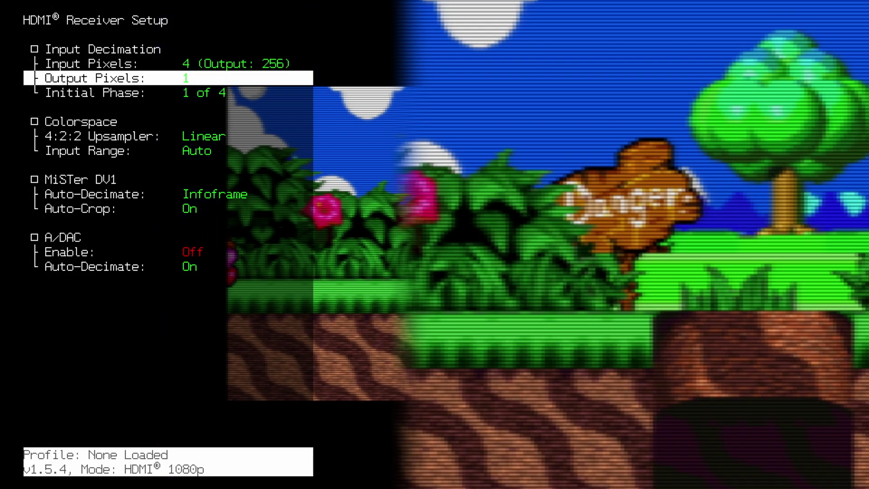
pyautogui.press('Right')
pyautogui.press('Right')
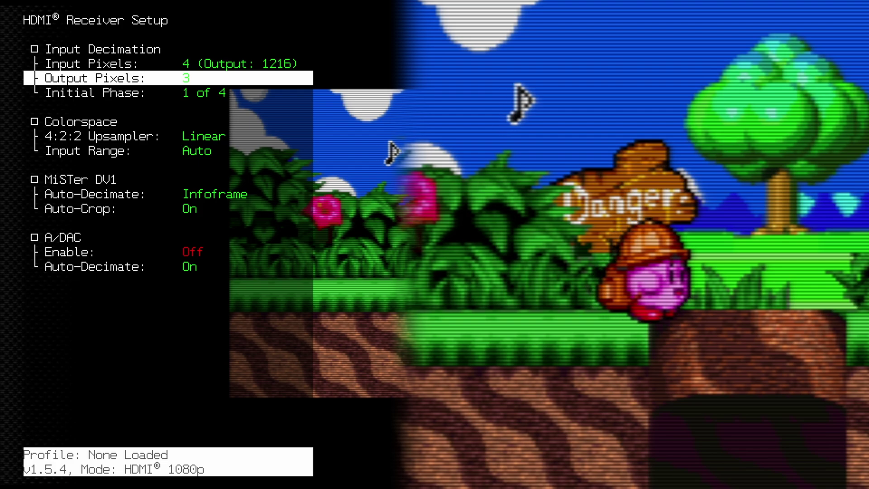
# - Set the output pixels to 2 (736 wide) and return to the Advanced Menu
pyautogui.press('Left')
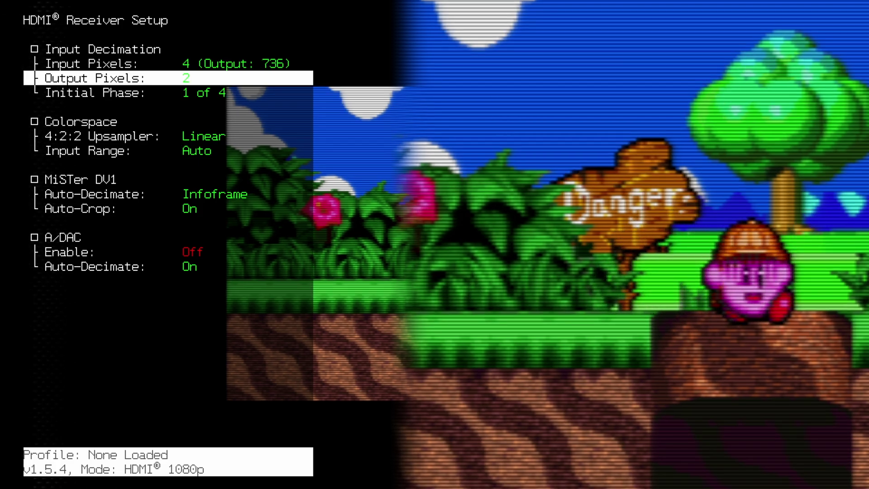
pyautogui.press('Left')
pyautogui.press('Right')
pyautogui.press('Right')
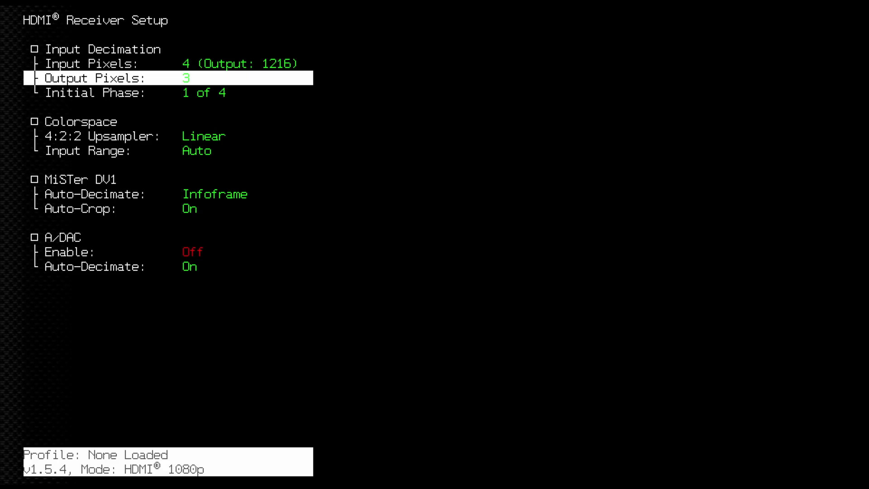
pyautogui.press('Left')
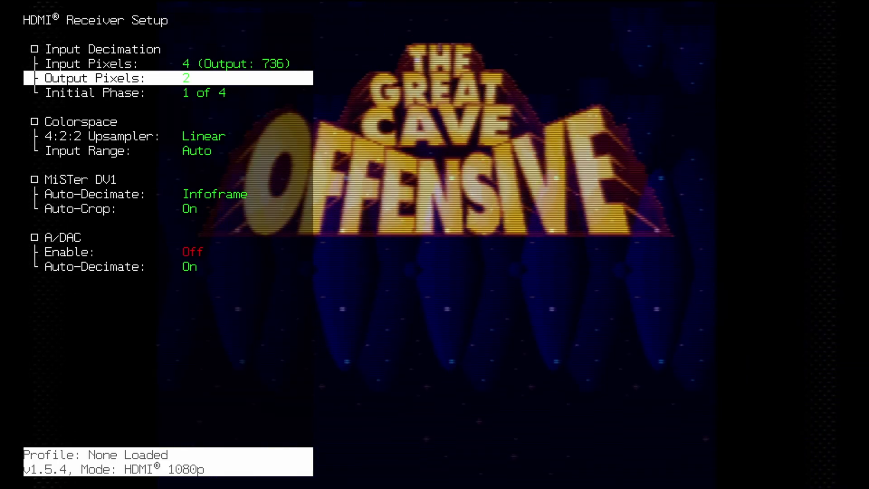
pyautogui.press('Escape')
pyautogui.press('Down')
pyautogui.press('Down')
pyautogui.press('Down')
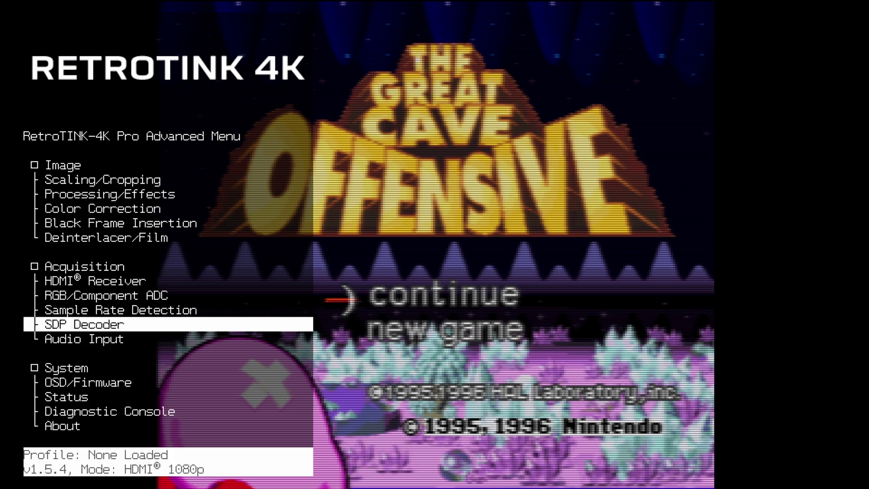